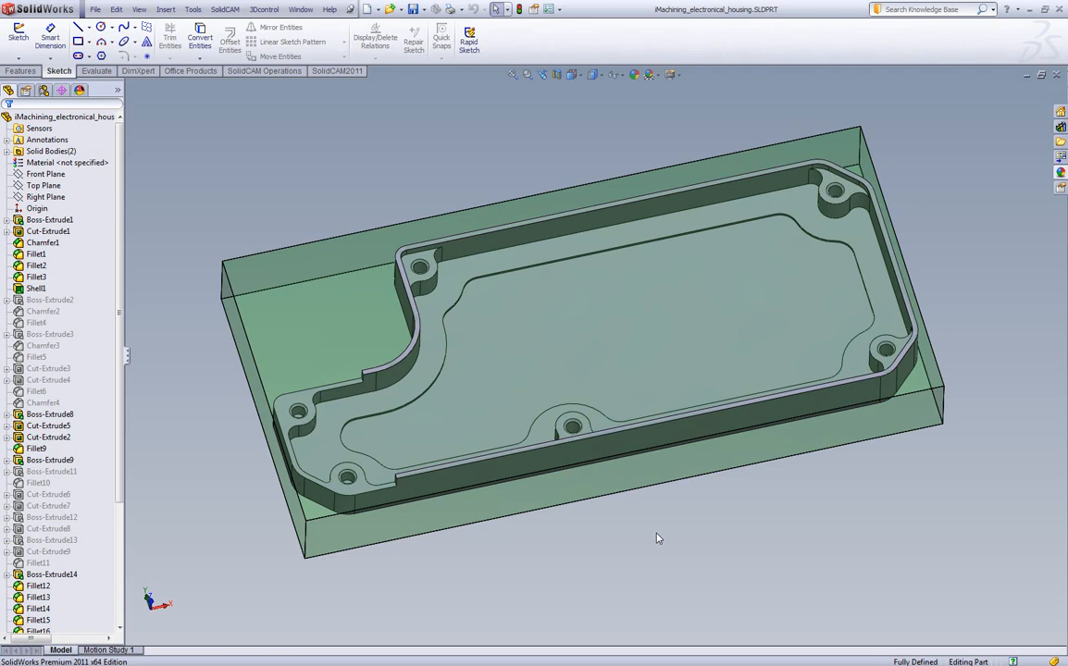
Step: Create a new milling CAM-Part from the iMachining_electronical_housing model, keeping its file directory and inch units
{"action": "left_click", "coordinate": [225, 9]}
{"action": "mouse_move", "coordinate": [238, 28]}
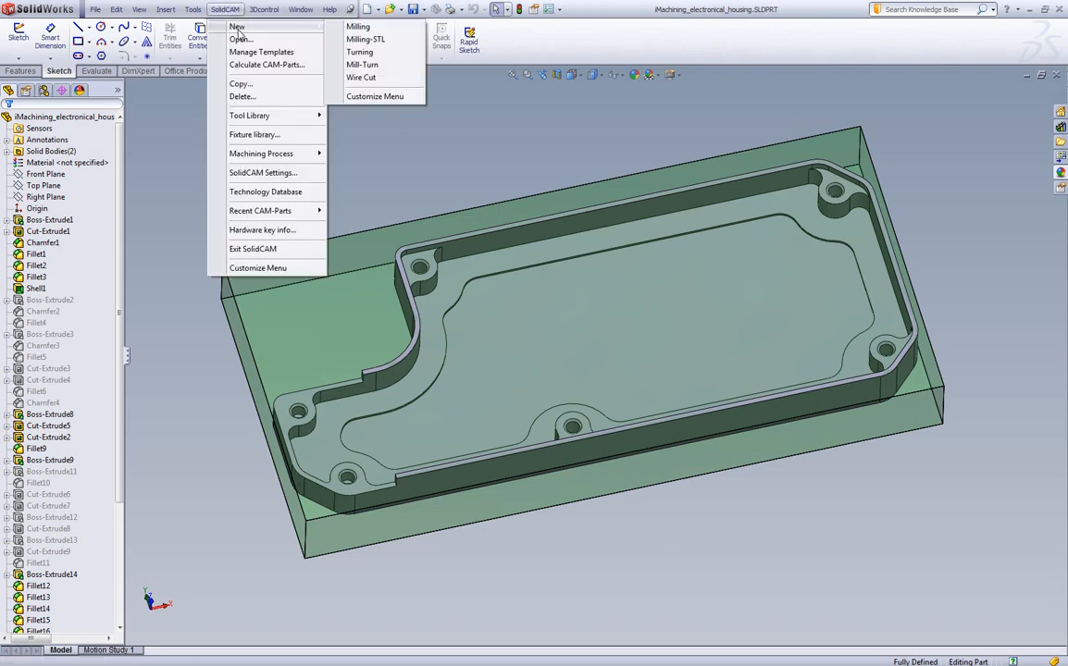
{"action": "left_click", "coordinate": [347, 26]}
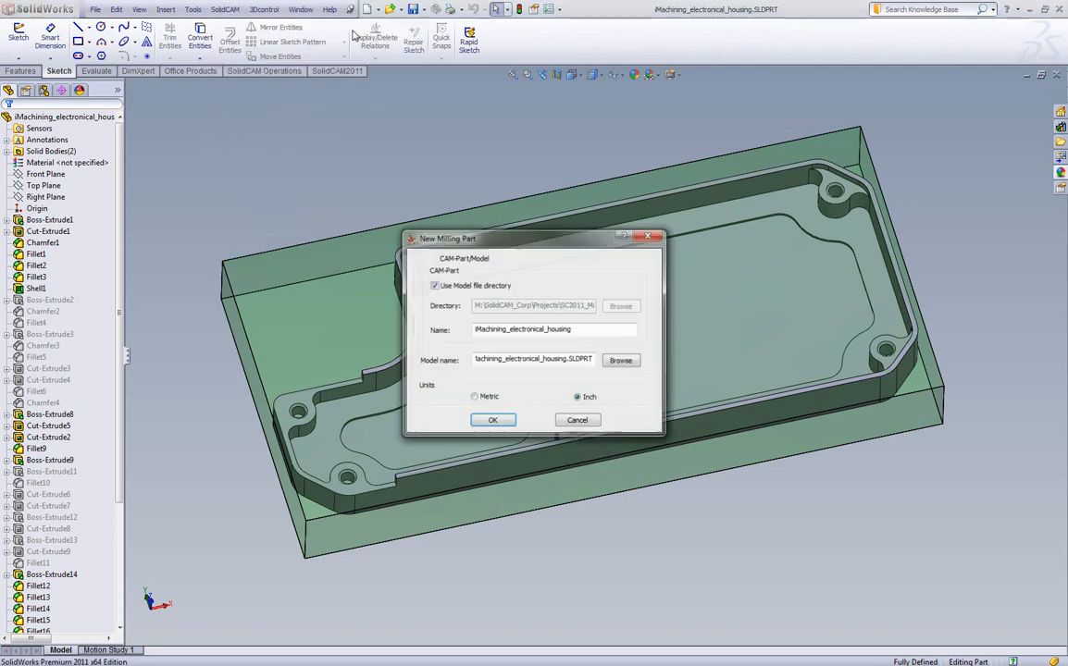
{"action": "left_click", "coordinate": [498, 422]}
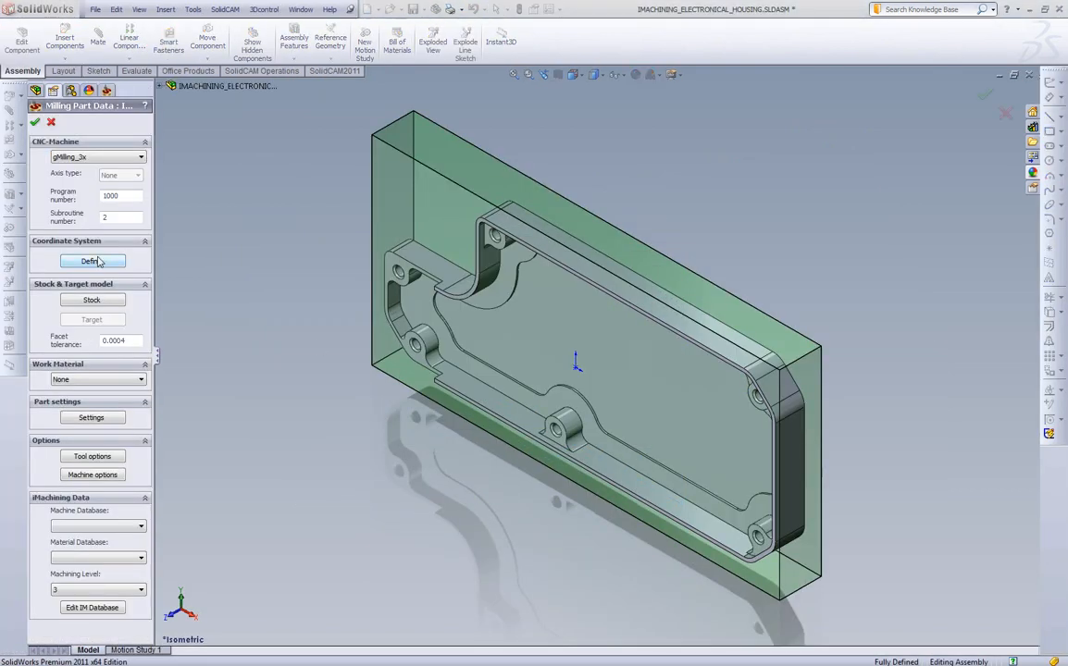
Step: Define the machine coordinate system from the stock block's large front face, with its origin at the face's upper-left corner and default levels
{"action": "left_click", "coordinate": [91, 262]}
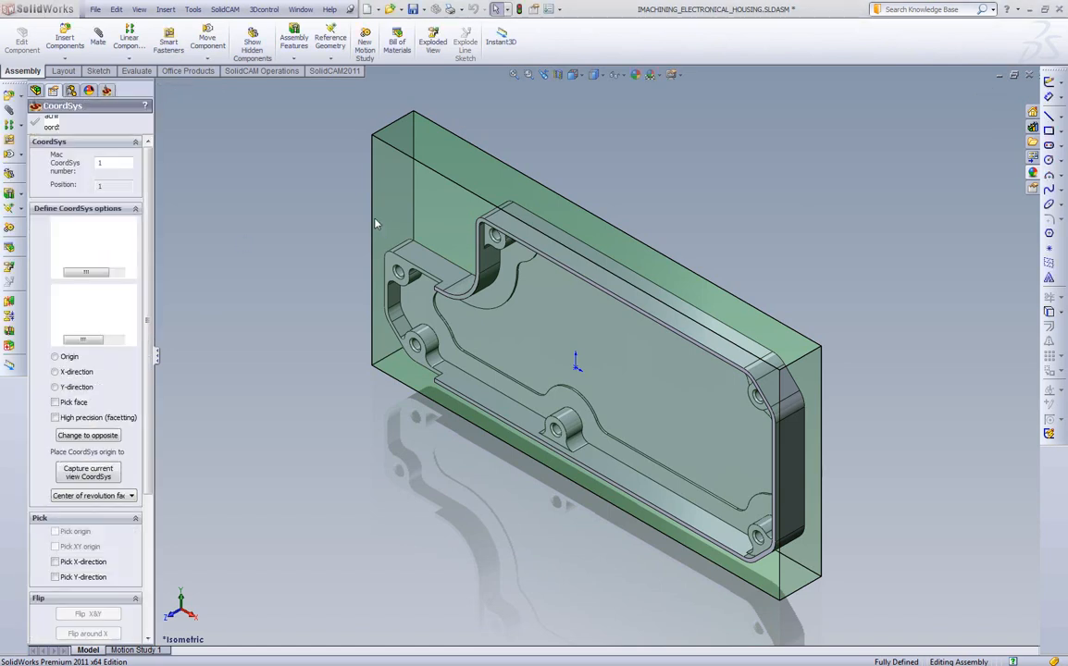
{"action": "left_click", "coordinate": [383, 225]}
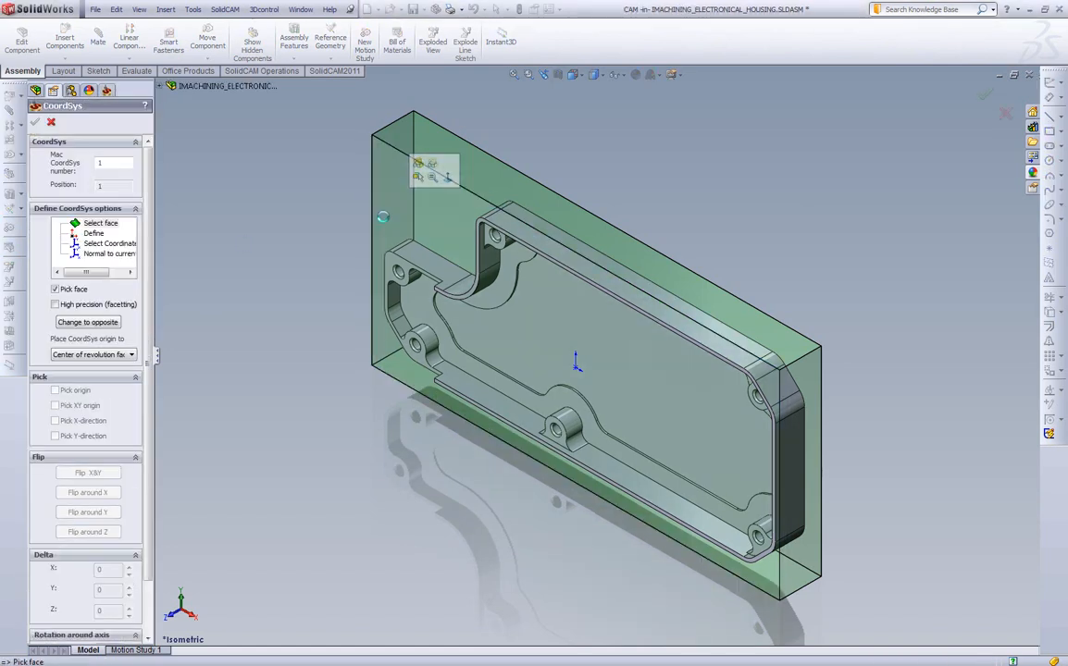
{"action": "left_click", "coordinate": [69, 389]}
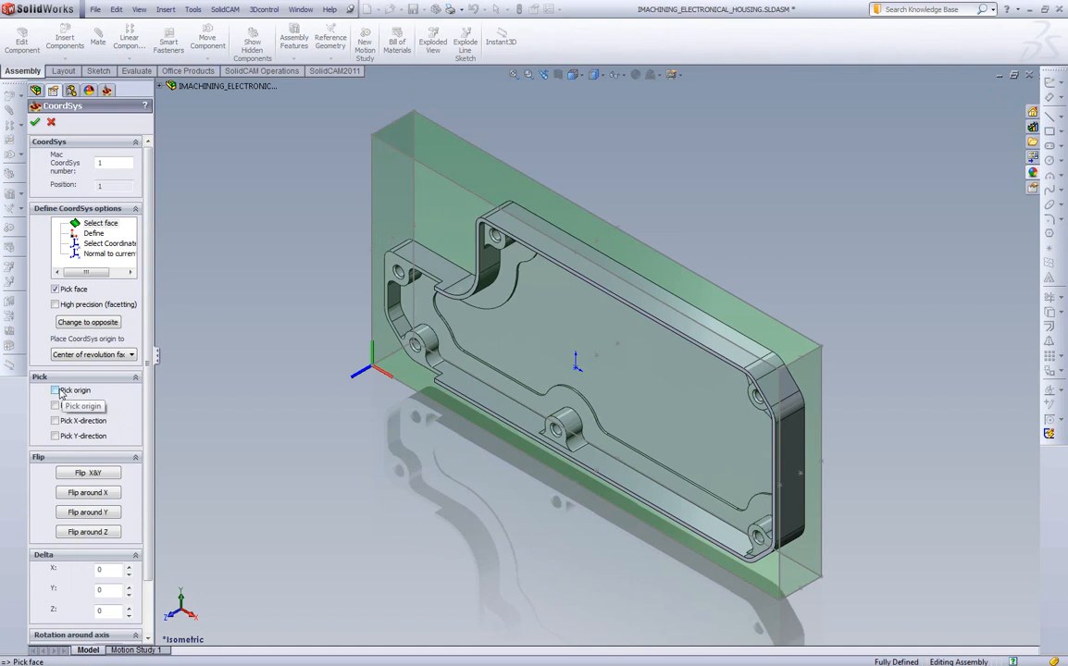
{"action": "left_click", "coordinate": [370, 139]}
{"action": "left_click", "coordinate": [33, 122]}
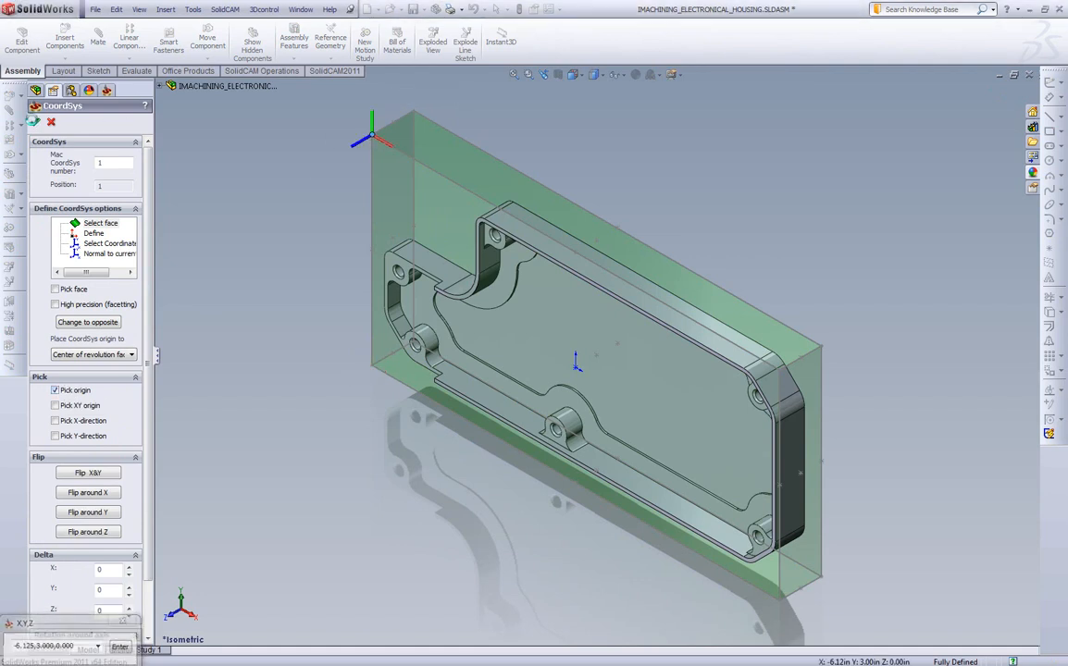
{"action": "left_click", "coordinate": [203, 388]}
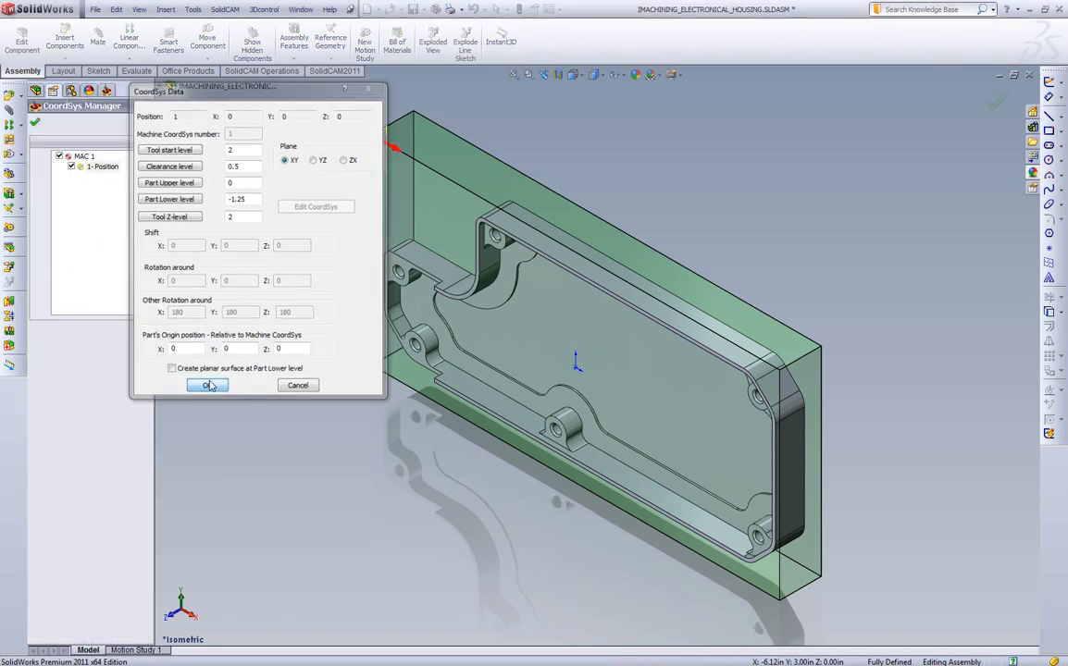
{"action": "left_click", "coordinate": [35, 123]}
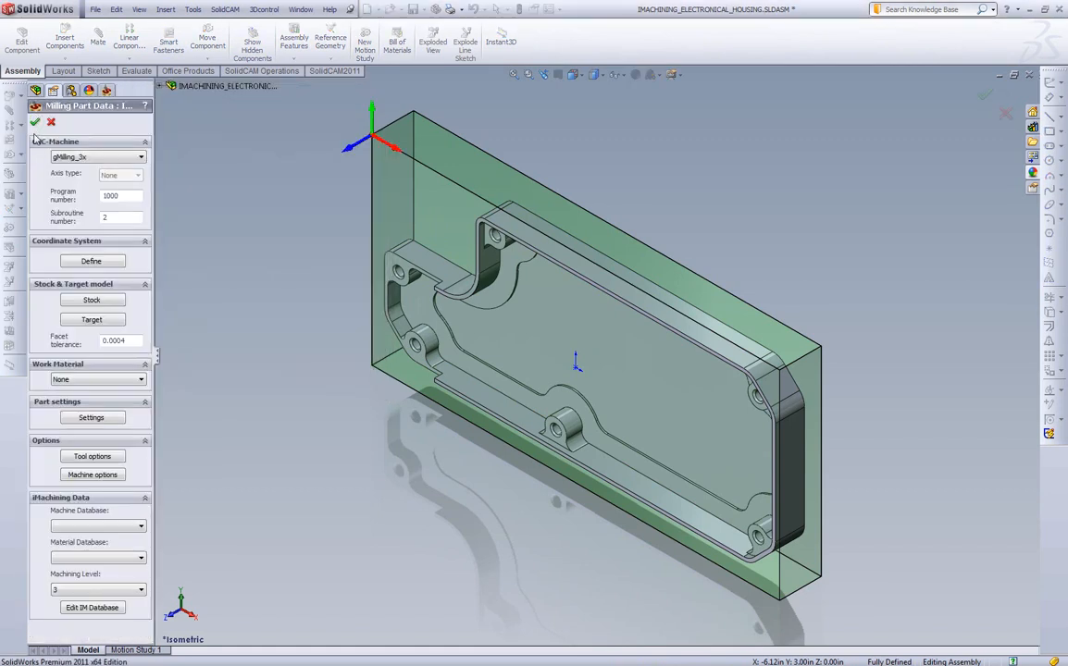
Step: Define the stock as a 3D Model using the transparent green block
{"action": "left_click", "coordinate": [92, 300]}
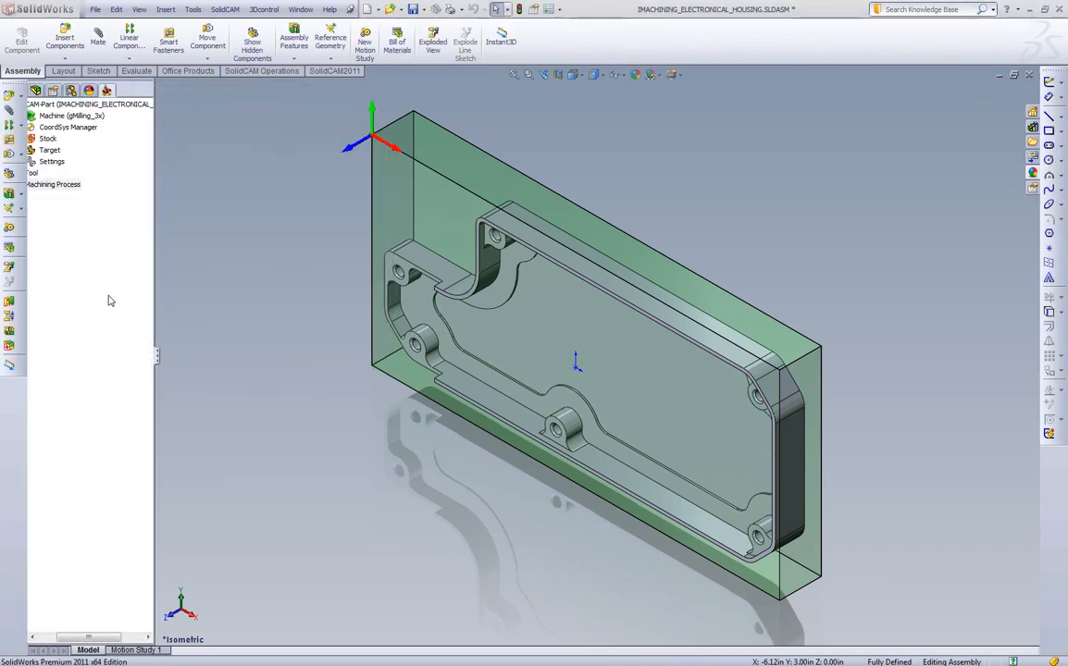
{"action": "left_click", "coordinate": [120, 216]}
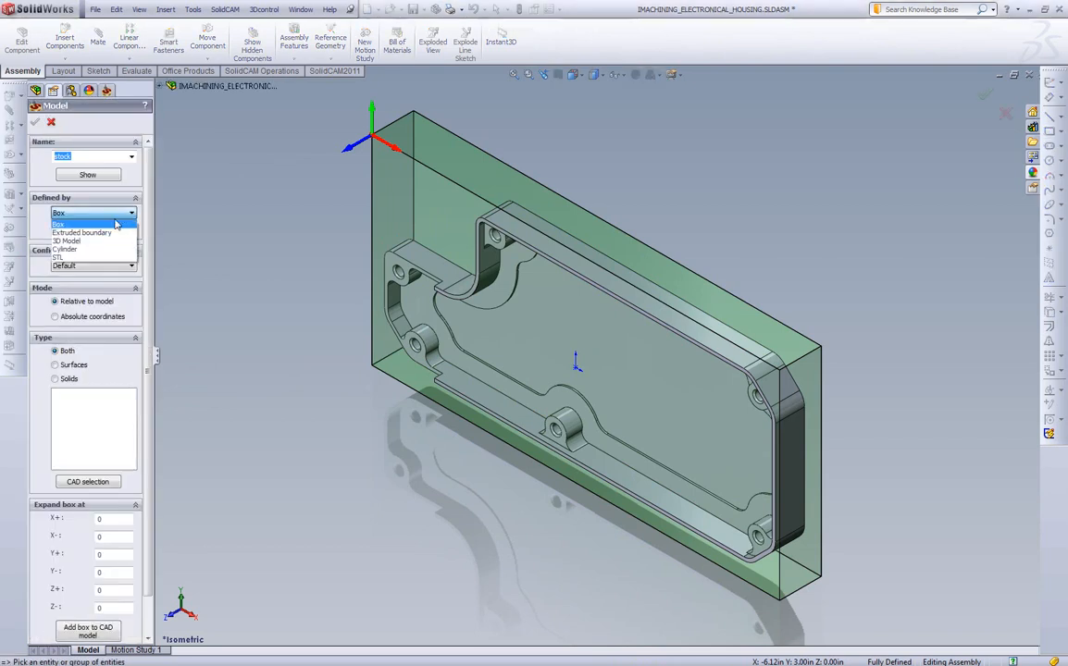
{"action": "left_click", "coordinate": [109, 242]}
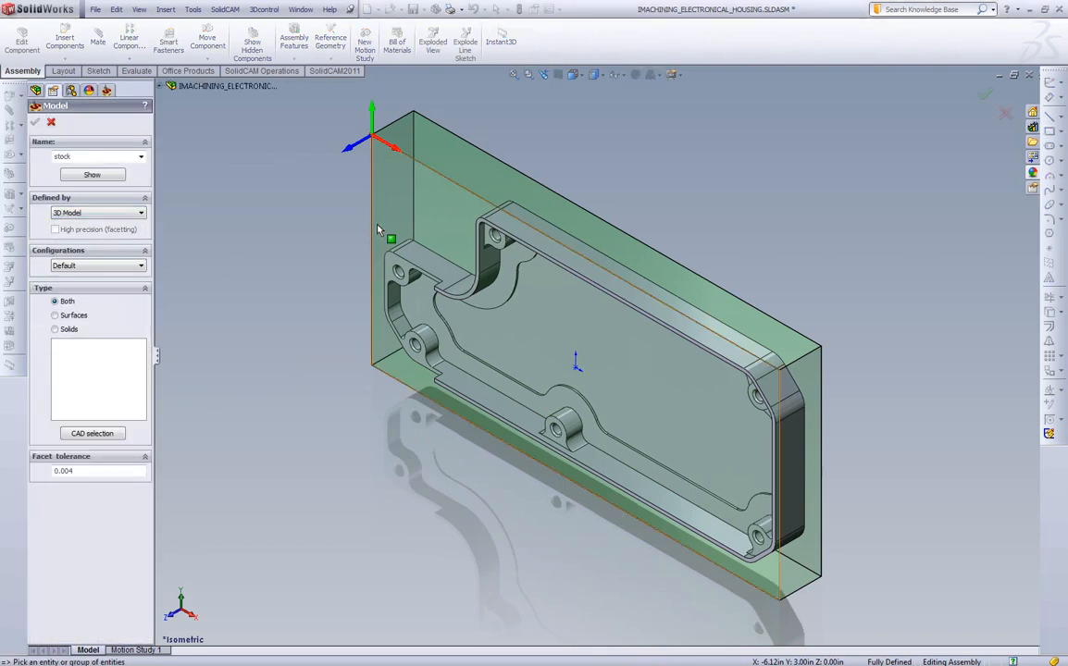
{"action": "left_click", "coordinate": [372, 241]}
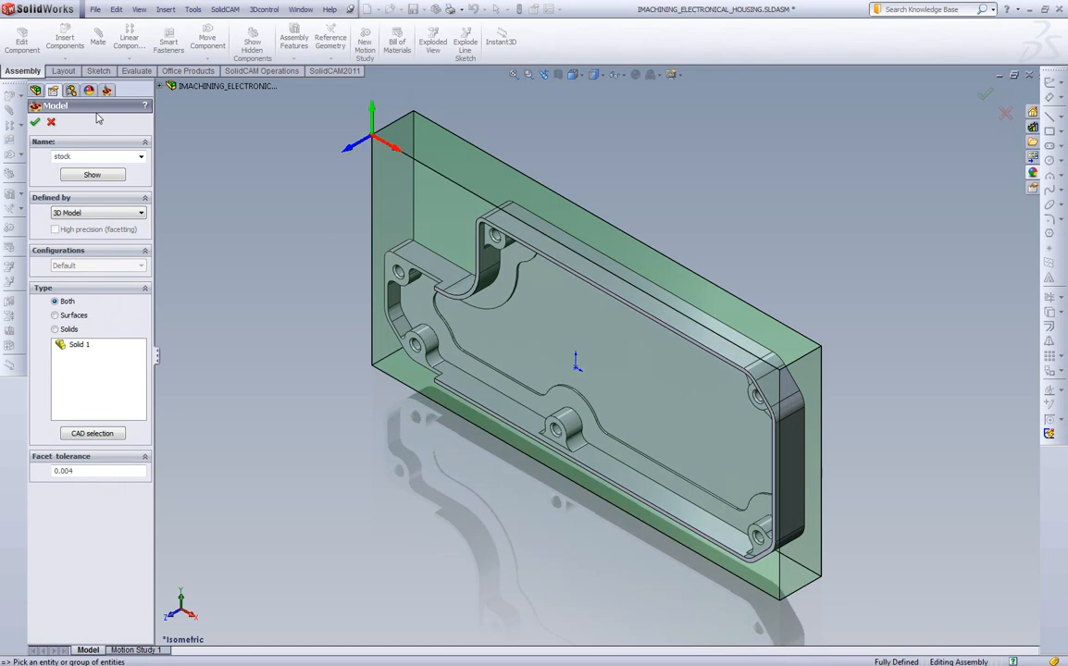
{"action": "left_click", "coordinate": [35, 121]}
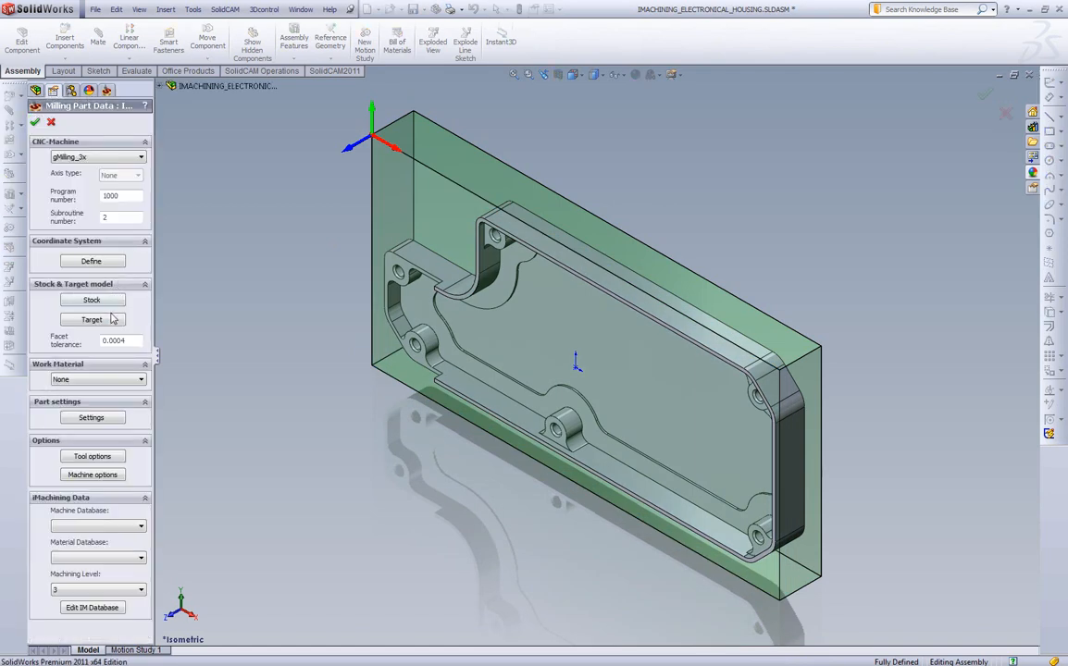
Step: Define the target model from the housing solid
{"action": "left_click", "coordinate": [109, 322]}
{"action": "left_click", "coordinate": [92, 177]}
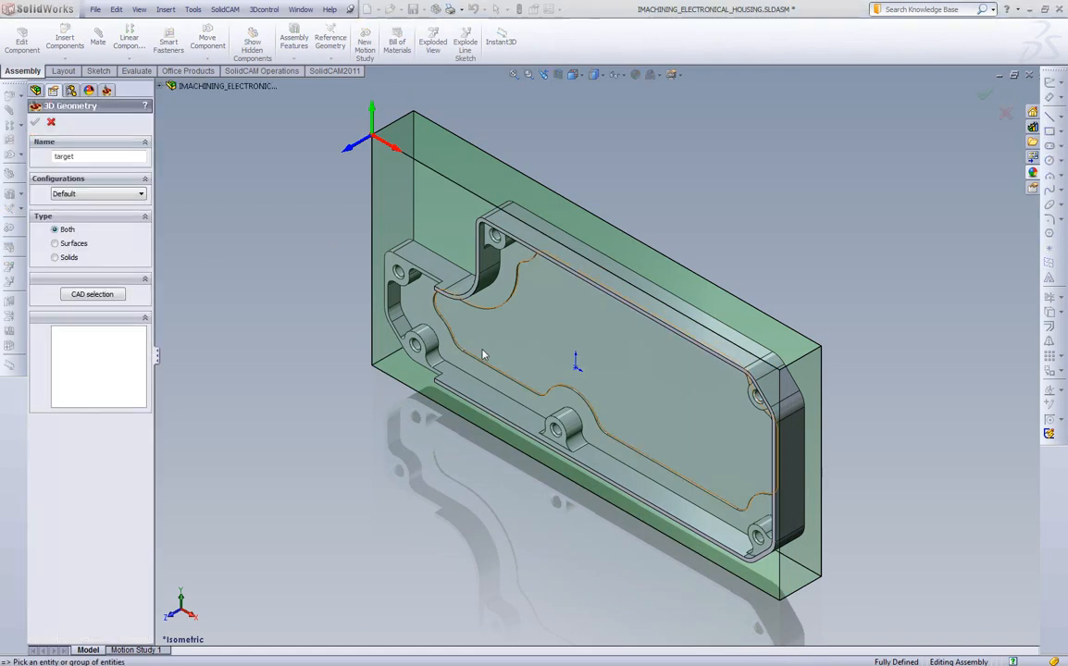
{"action": "left_click", "coordinate": [461, 306]}
{"action": "left_click", "coordinate": [35, 121]}
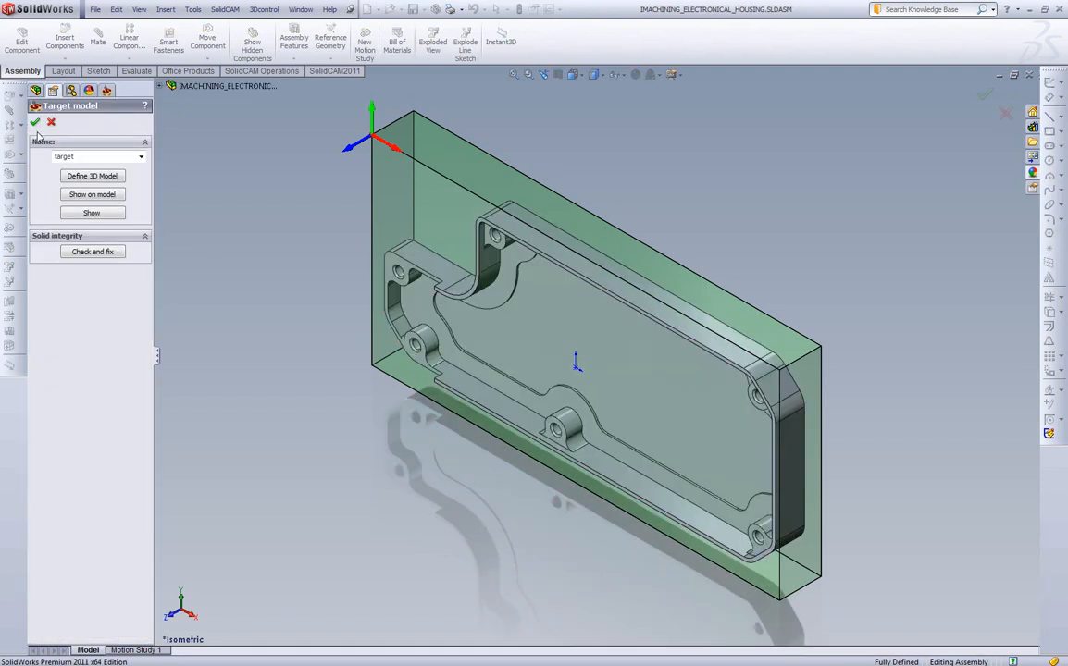
{"action": "left_click", "coordinate": [35, 122]}
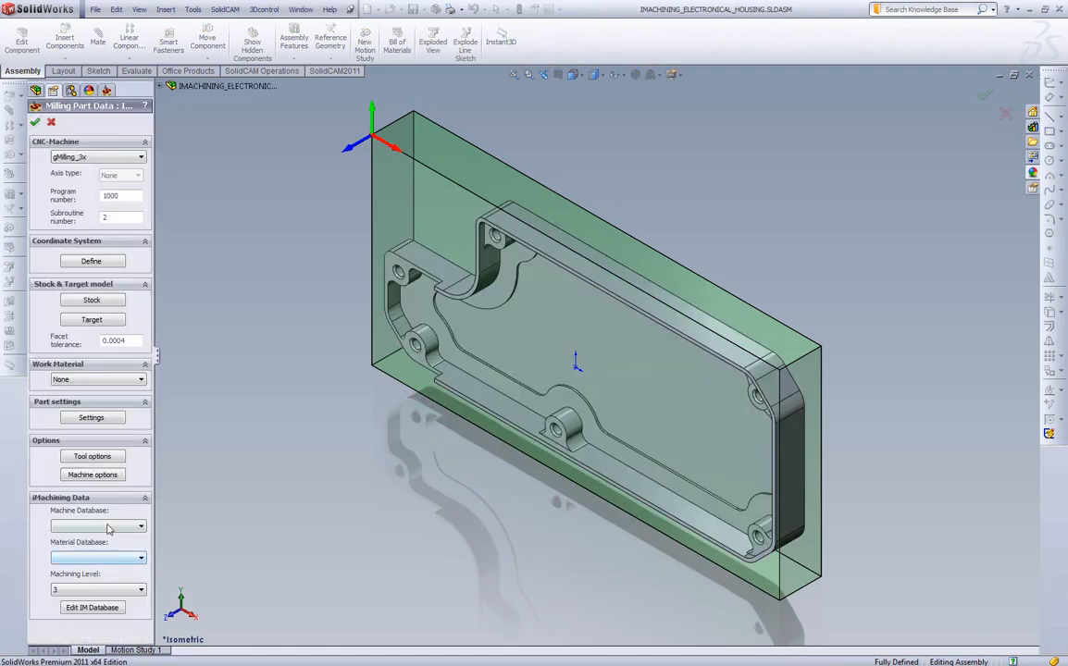
Step: Set the iMachining data to machine HAASVF2SS, material Aluminum_100BHN-60HRB and machining level 6, and accept the milling part data
{"action": "left_click", "coordinate": [117, 530]}
{"action": "left_click", "coordinate": [119, 541]}
{"action": "left_click", "coordinate": [137, 560]}
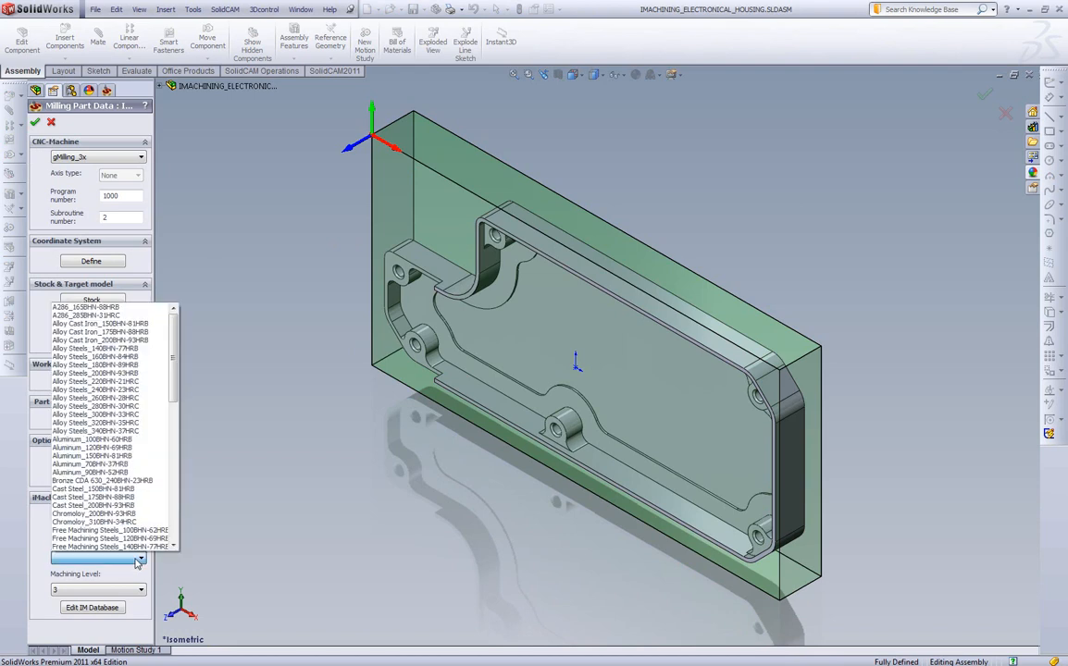
{"action": "left_click", "coordinate": [123, 440]}
{"action": "left_click", "coordinate": [109, 590]}
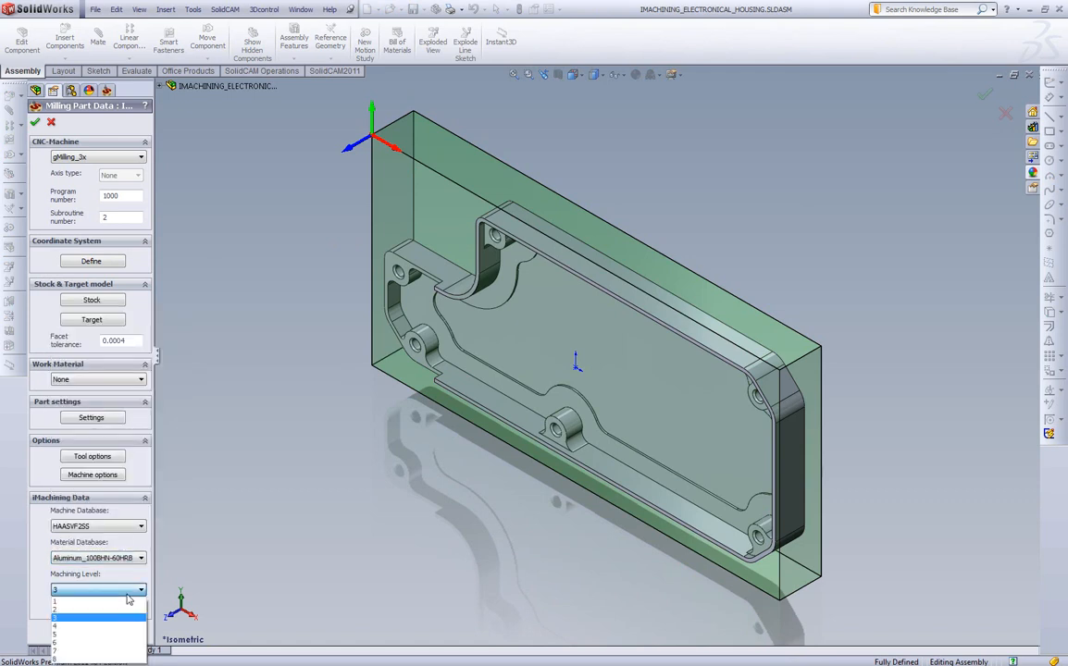
{"action": "left_click", "coordinate": [108, 644]}
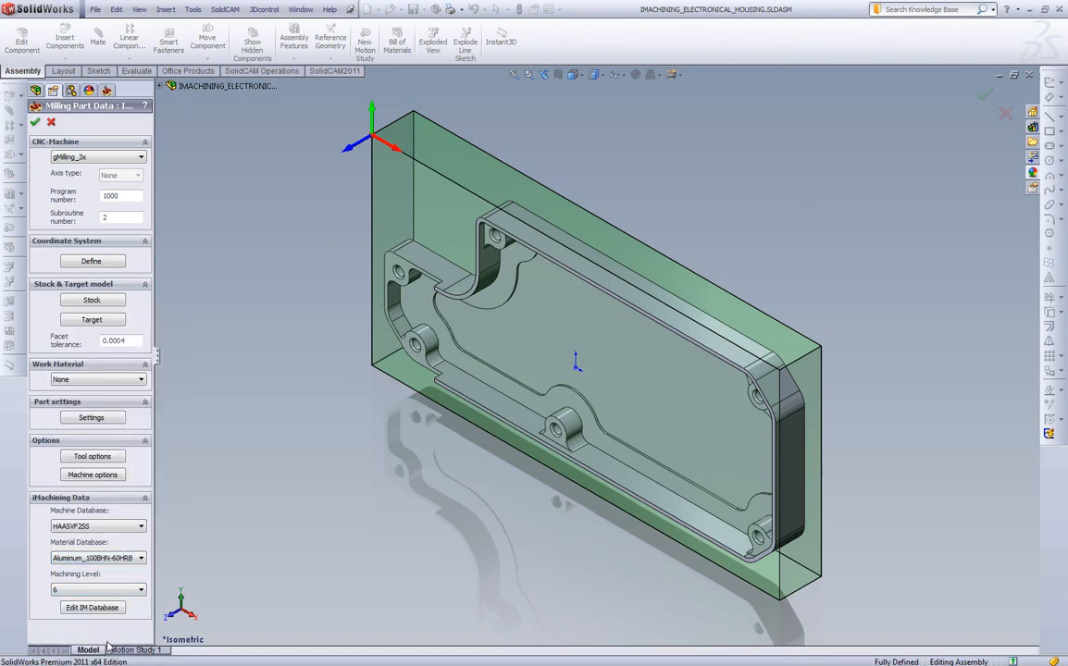
{"action": "left_click", "coordinate": [35, 121]}
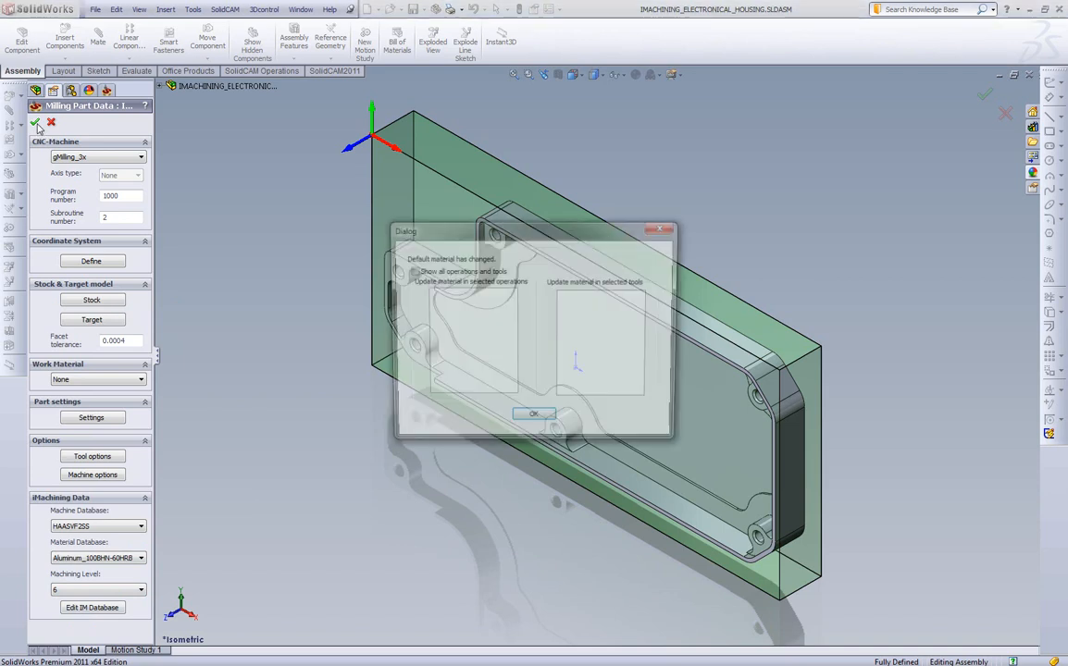
{"action": "left_click", "coordinate": [532, 421]}
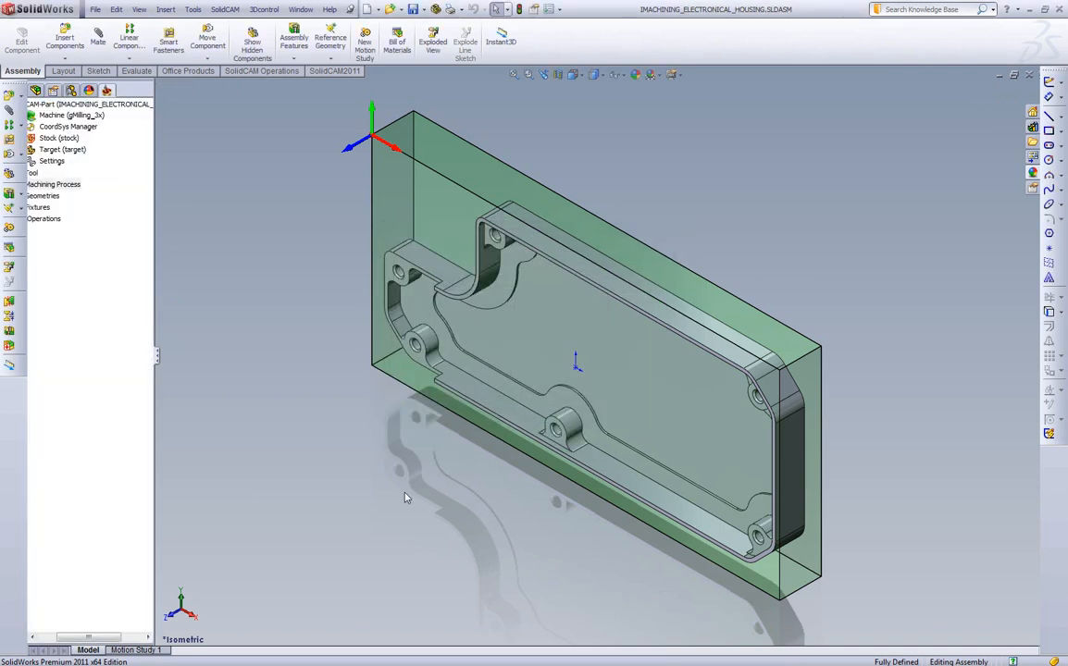
Step: Widen the CAM tree, add an iMachining operation and start defining a new geometry for it
{"action": "left_click_drag", "start_coordinate": [156, 357], "coordinate": [234, 361]}
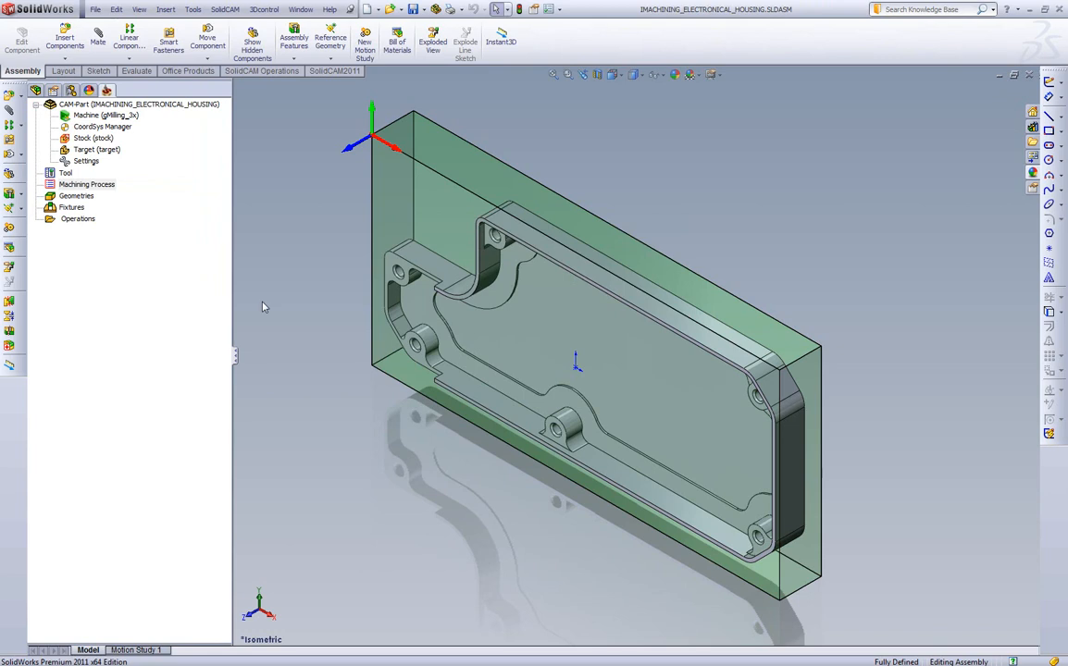
{"action": "right_click", "coordinate": [74, 218]}
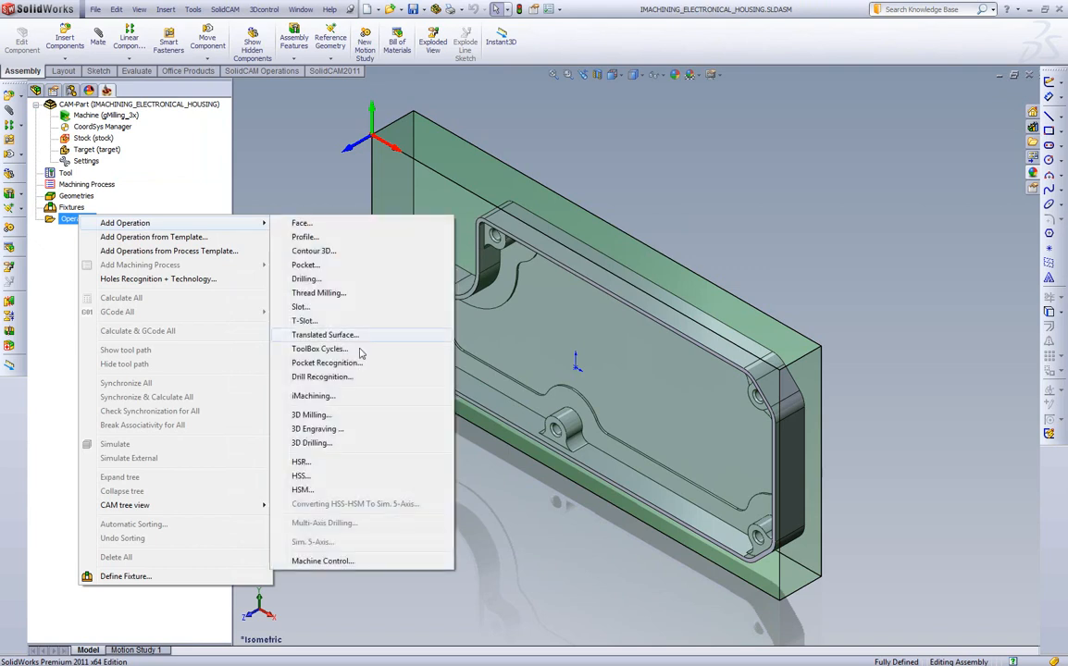
{"action": "left_click", "coordinate": [366, 397]}
{"action": "left_click", "coordinate": [269, 306]}
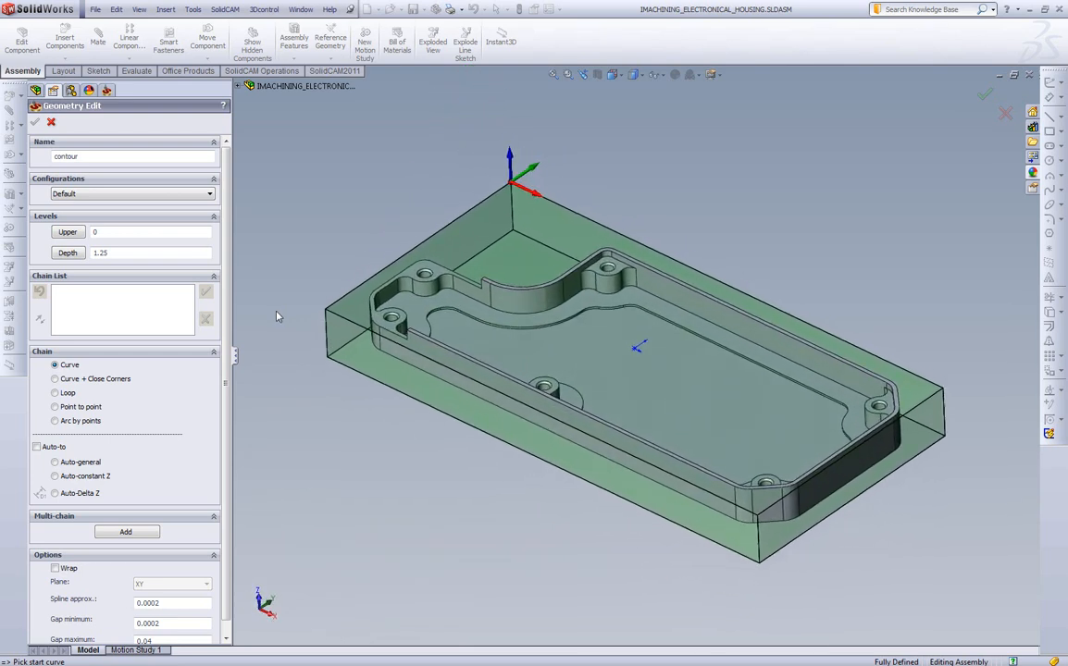
Step: Chain the stock block's upper outline and the housing's lower outer outline with Auto-constant Z
{"action": "left_click", "coordinate": [752, 525]}
{"action": "left_click", "coordinate": [94, 477]}
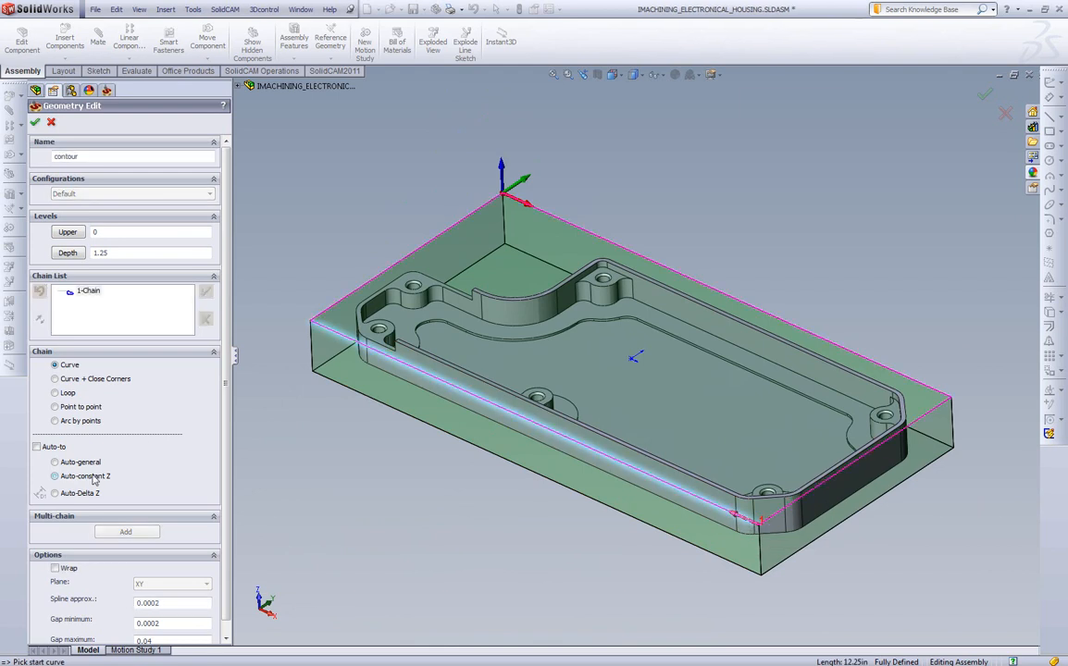
{"action": "left_click", "coordinate": [722, 526]}
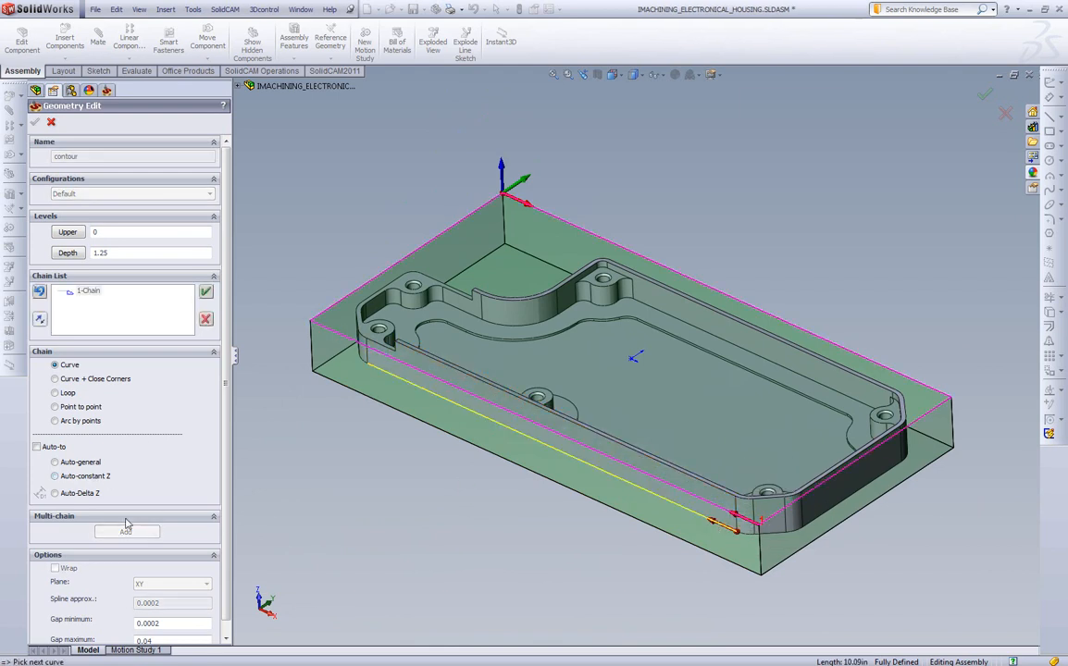
{"action": "left_click", "coordinate": [90, 477]}
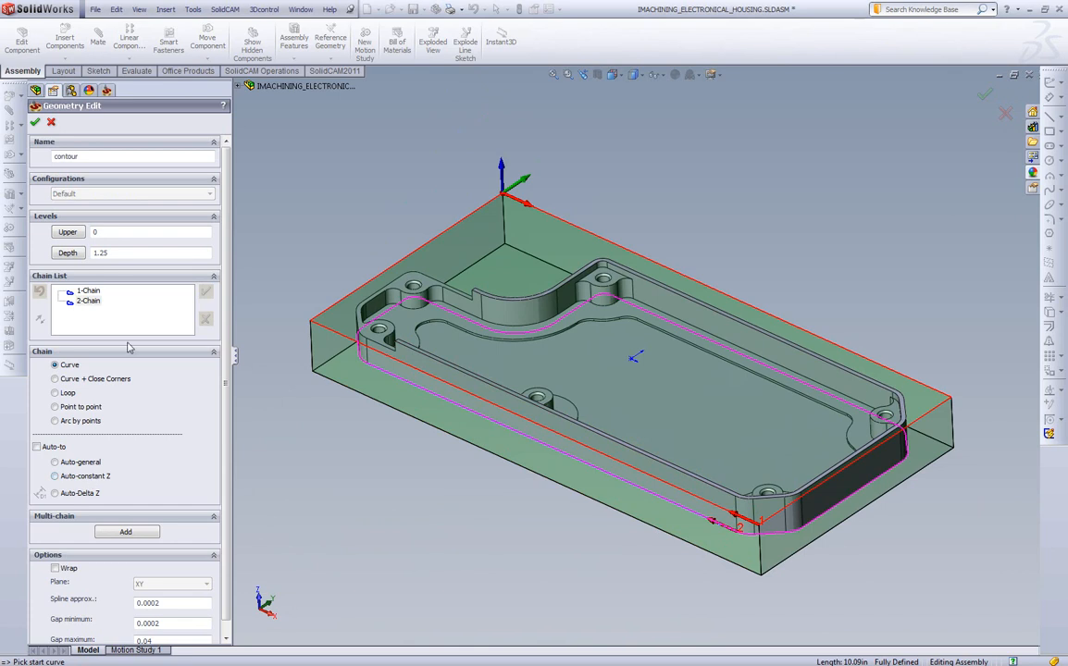
Step: Mark the stock outline, 1-Chain, as an open chain
{"action": "right_click", "coordinate": [86, 292]}
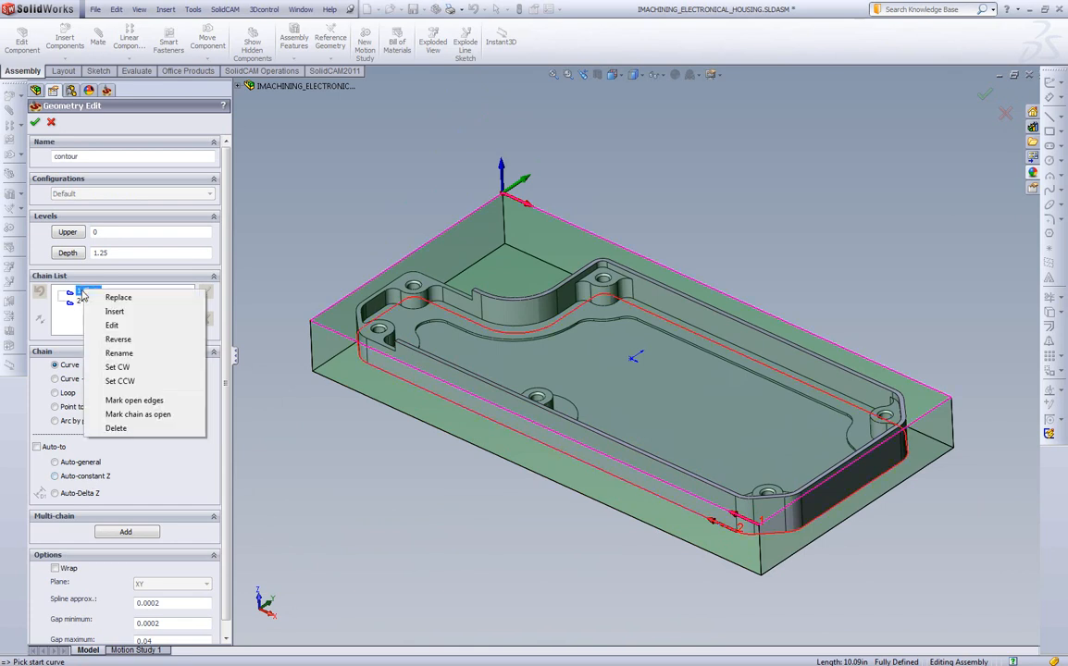
{"action": "left_click", "coordinate": [166, 415]}
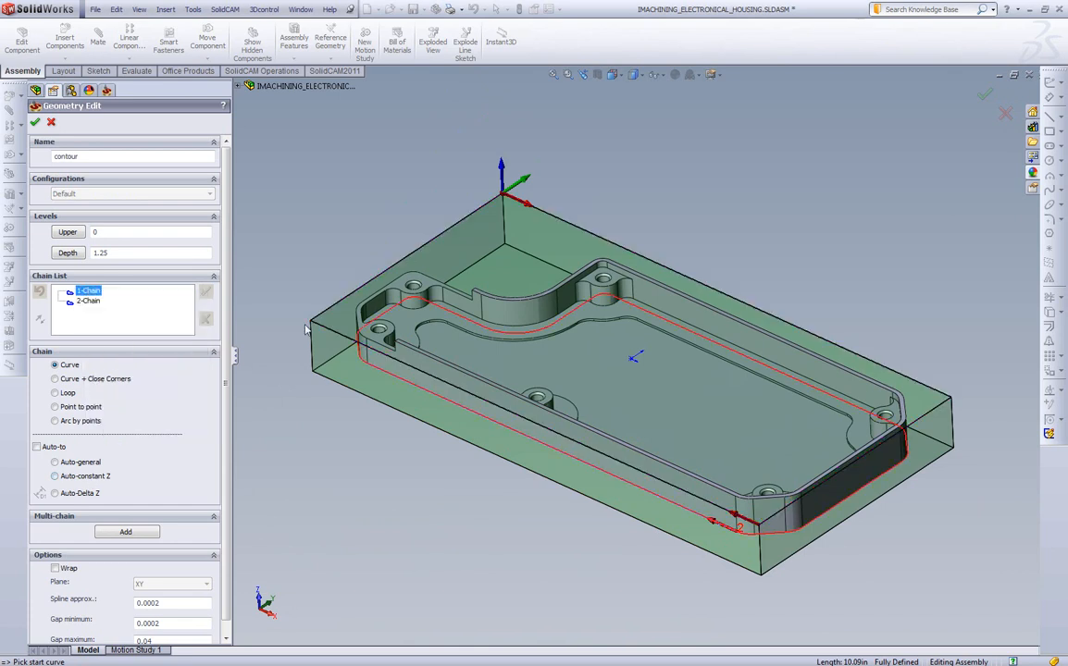
{"action": "left_click", "coordinate": [291, 373]}
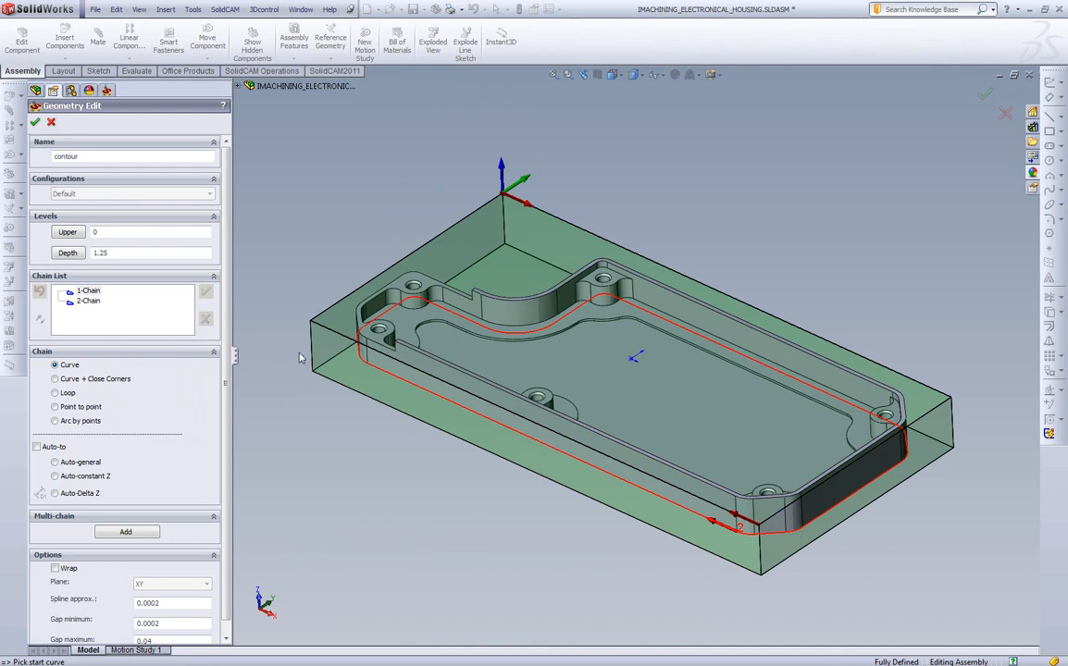
Step: Pick the housing's lower outer edge to set the geometry depth to 0.875, and name the geometry Outside
{"action": "left_click", "coordinate": [73, 254]}
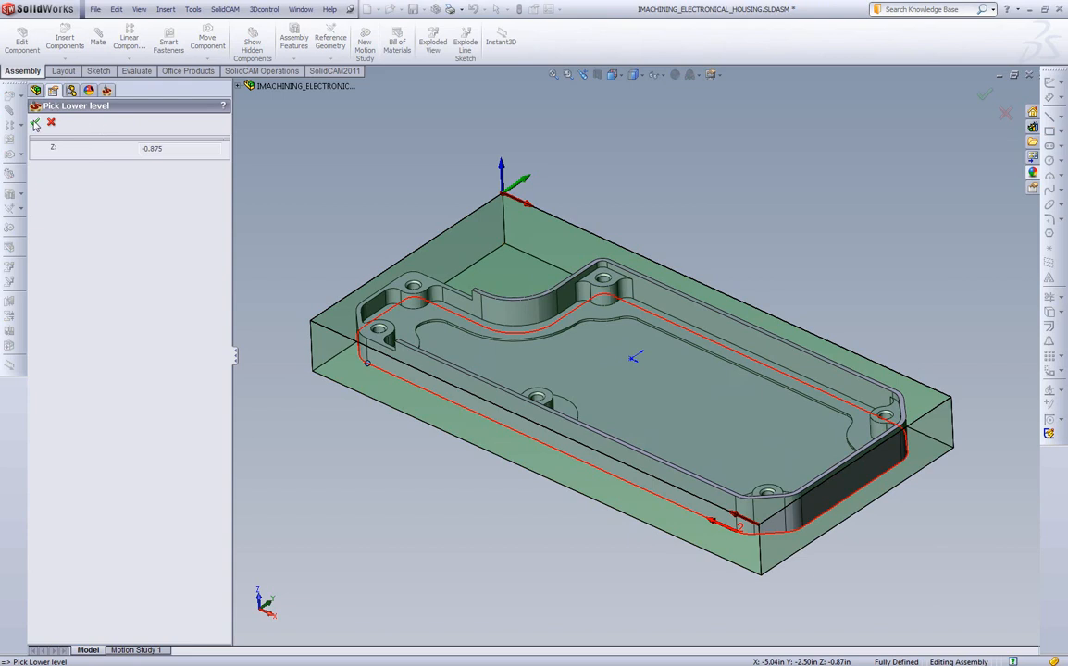
{"action": "left_click", "coordinate": [34, 121]}
{"action": "double_click", "coordinate": [118, 157]}
{"action": "type", "text": "Outside"}
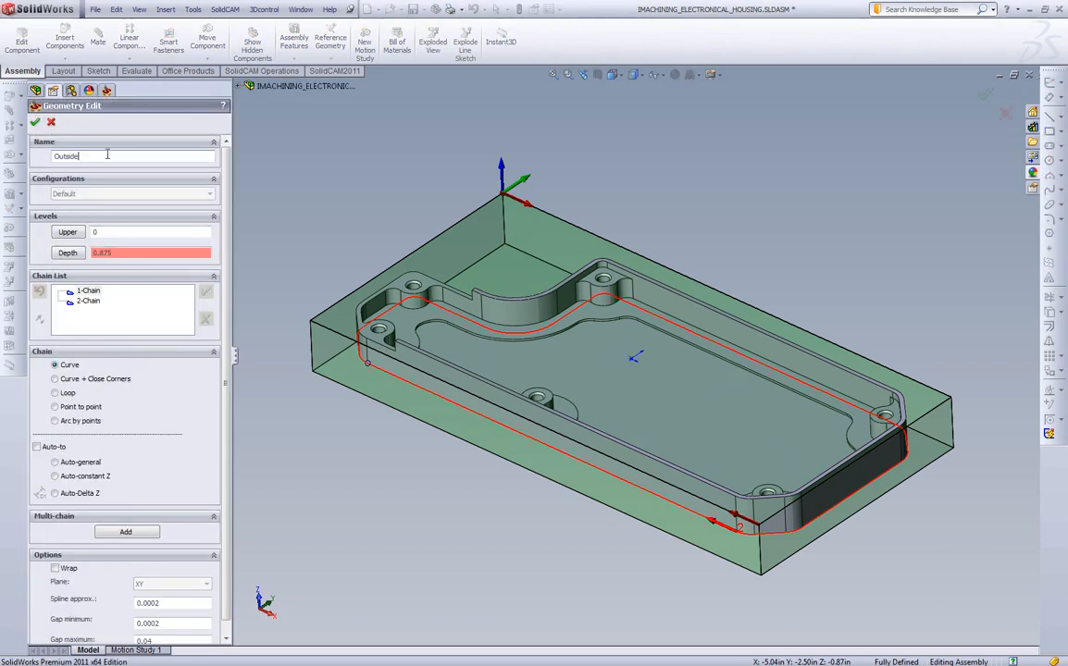
{"action": "left_click", "coordinate": [34, 122]}
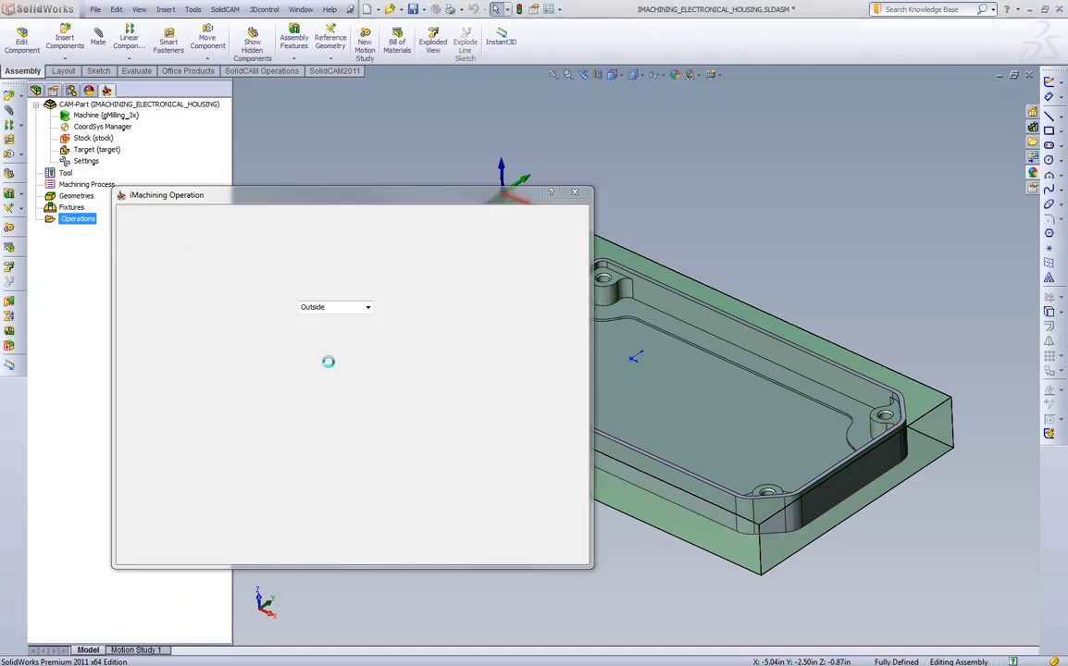
Step: Add a new end mill for the iRough_Outside operation and set its diameter to 0.5 inch
{"action": "left_click", "coordinate": [162, 267]}
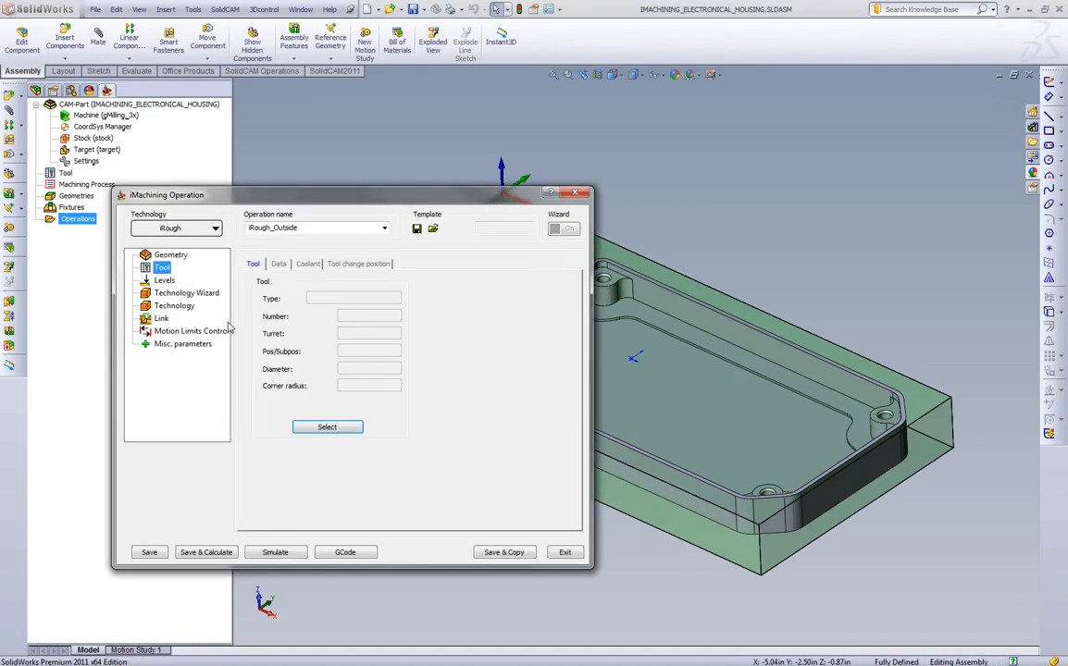
{"action": "left_click", "coordinate": [339, 430]}
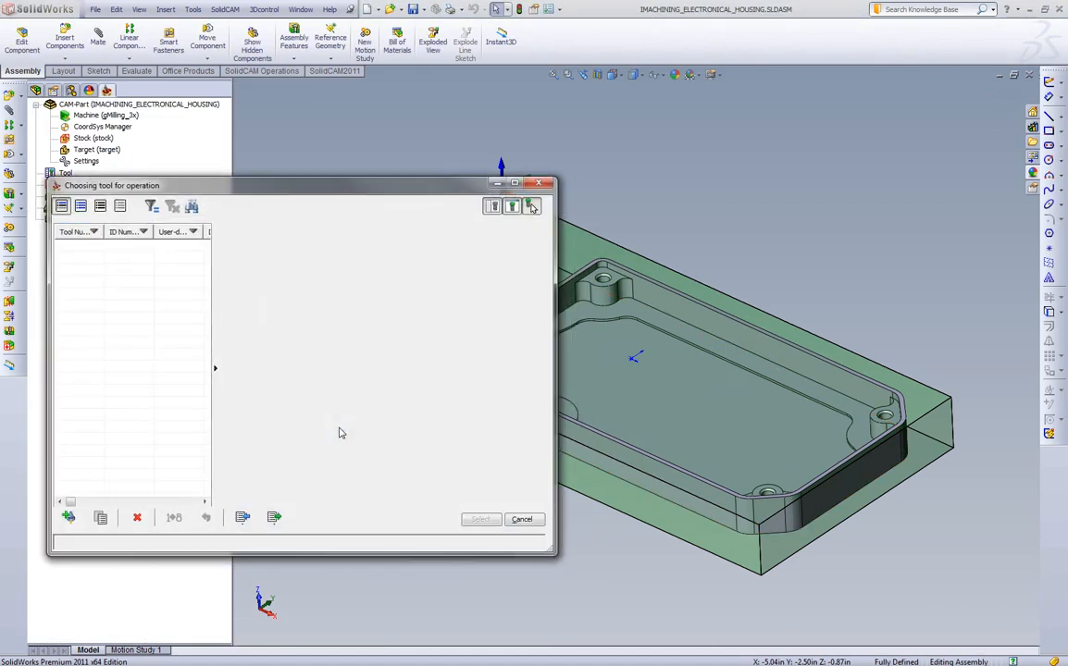
{"action": "left_click", "coordinate": [73, 519]}
{"action": "left_click", "coordinate": [233, 272]}
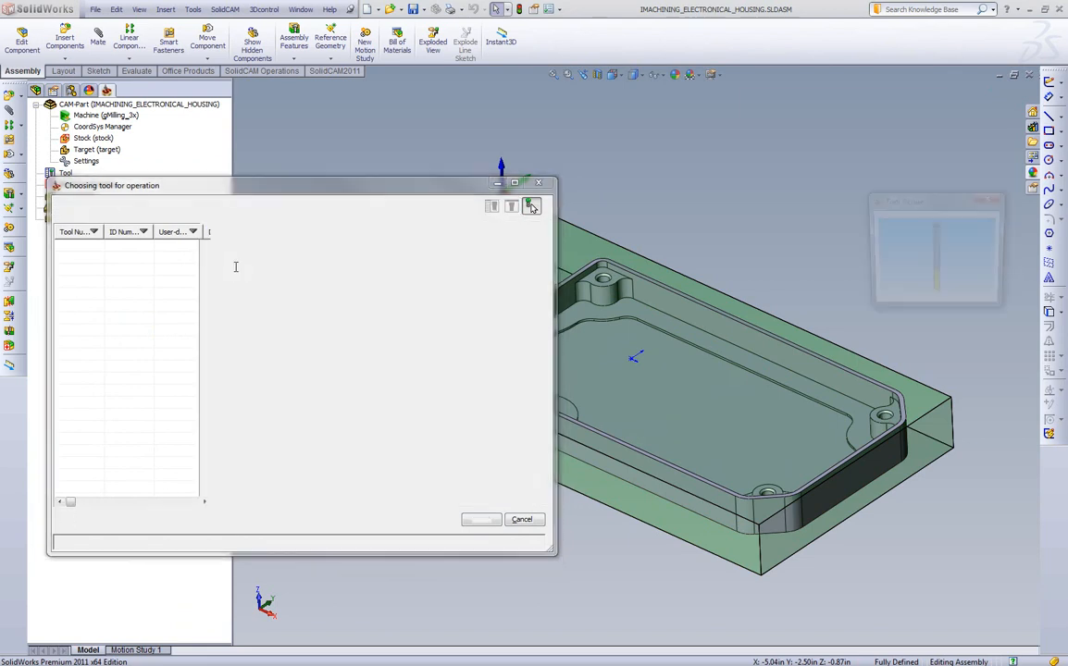
{"action": "double_click", "coordinate": [400, 320]}
{"action": "type", "text": "0"}
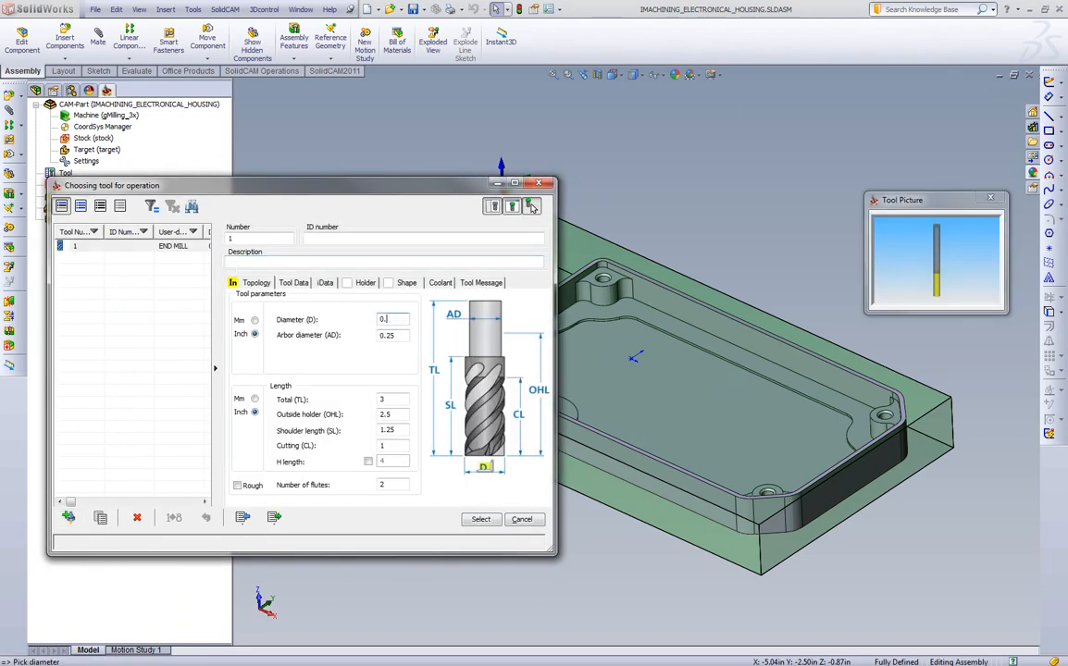
{"action": "type", "text": ".5"}
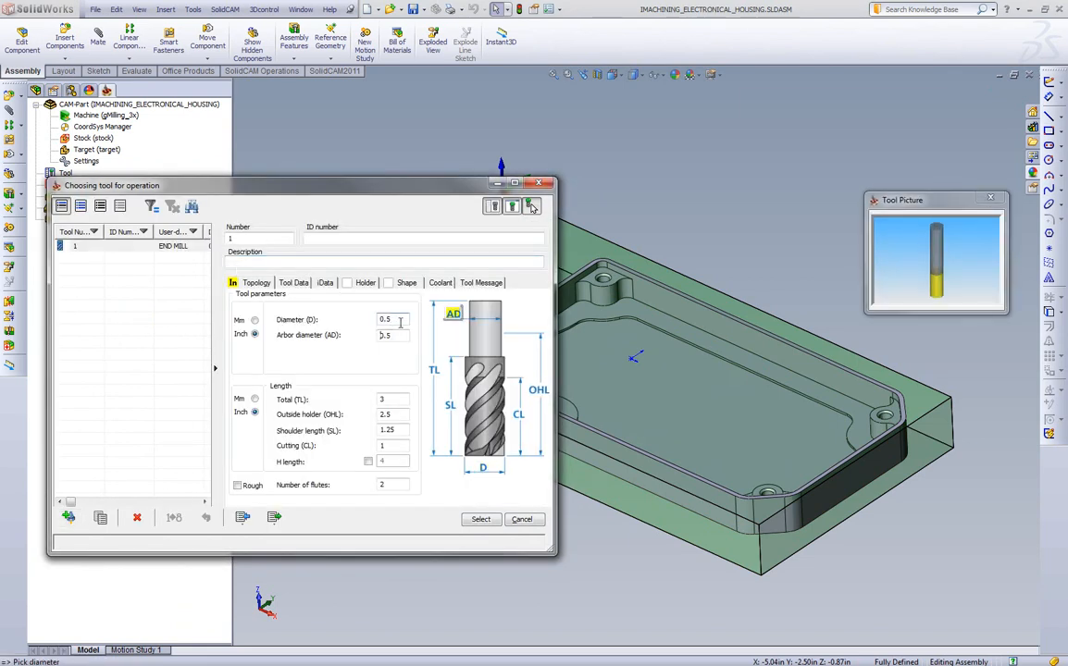
Step: Set the end mill's outside holder length to 1.25 and its shoulder length to 1 inch
{"action": "double_click", "coordinate": [400, 414]}
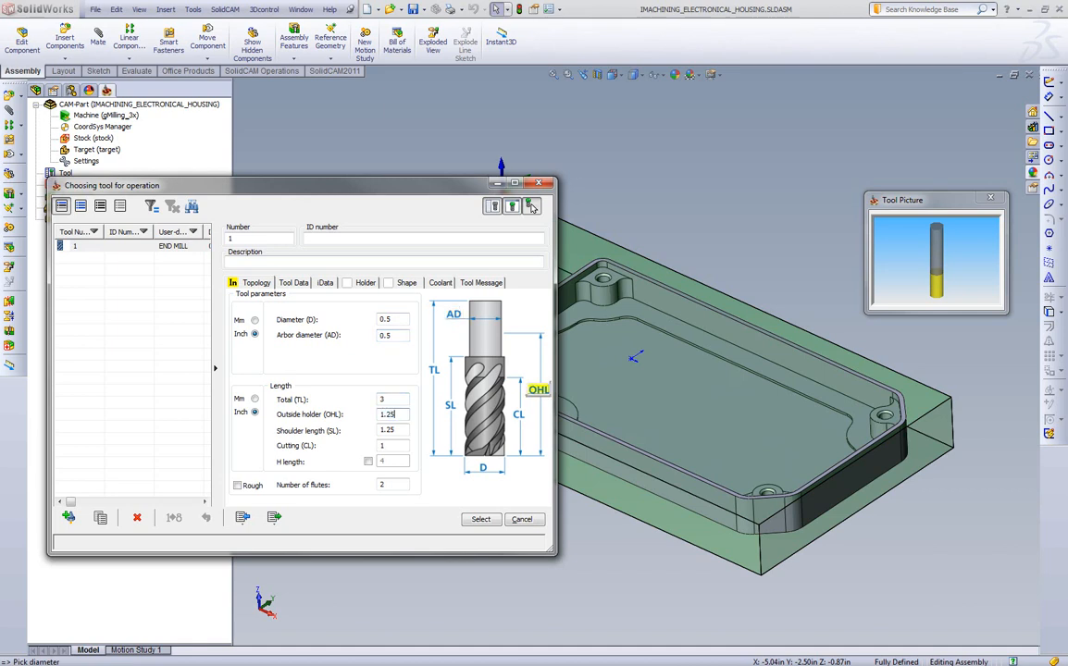
{"action": "key", "text": "Tab"}
{"action": "type", "text": "1"}
{"action": "key", "text": "Tab"}
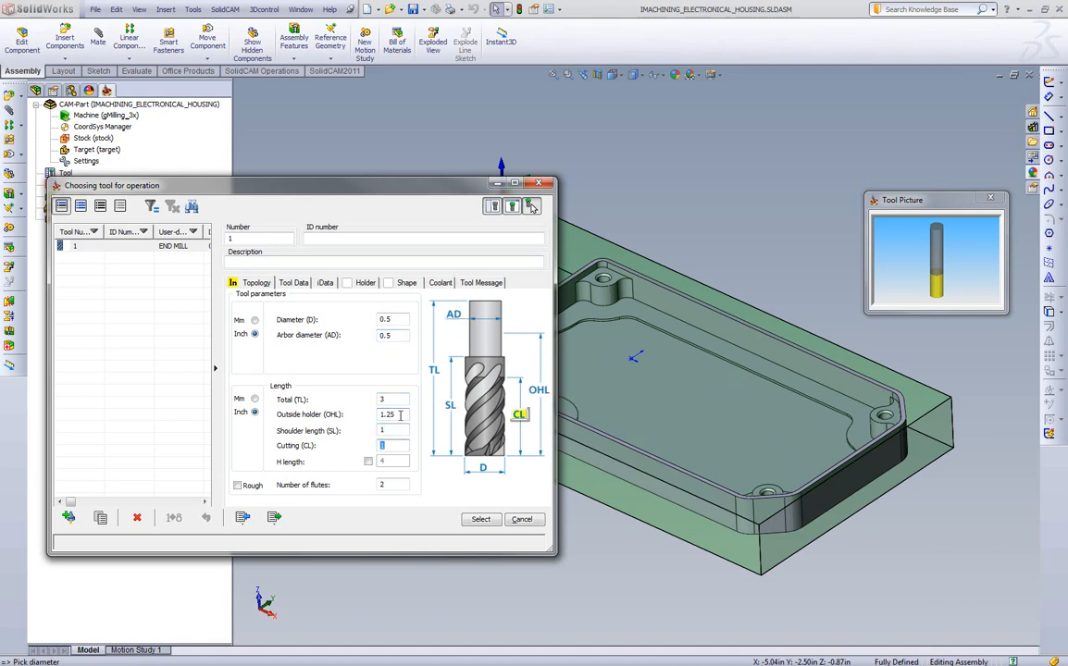
{"action": "key", "text": "Tab"}
Step: Enable a holder for the end mill, choose the global 1/2" Endmill 1.75" Long holder, and assign the tool to the operation
{"action": "left_click", "coordinate": [366, 288]}
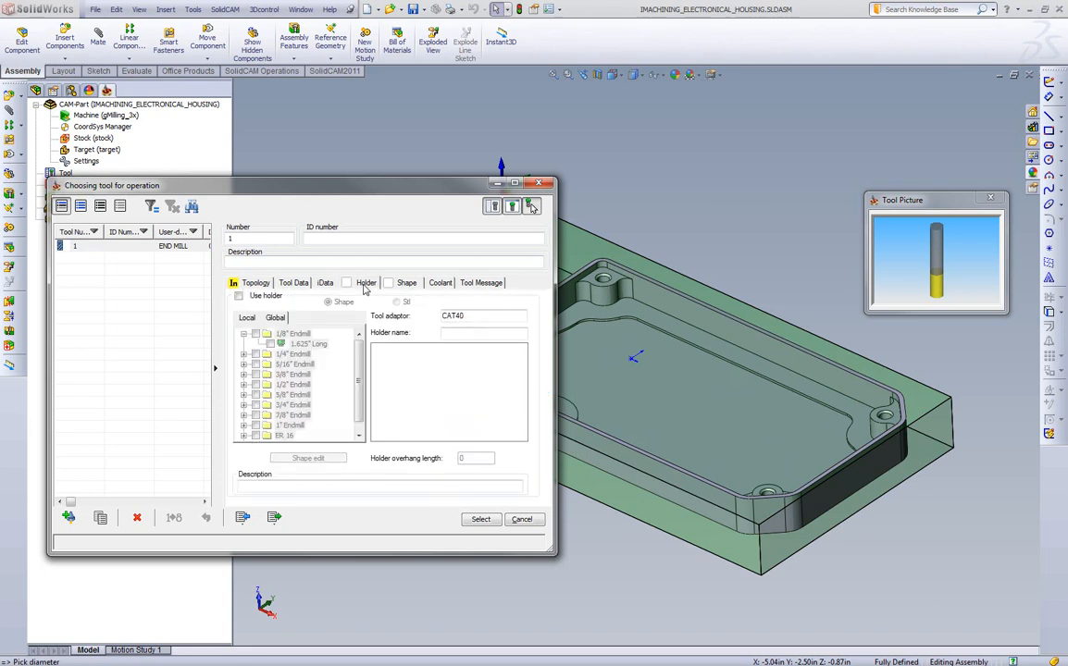
{"action": "left_click", "coordinate": [238, 296]}
{"action": "left_click", "coordinate": [243, 384]}
{"action": "left_click", "coordinate": [276, 416]}
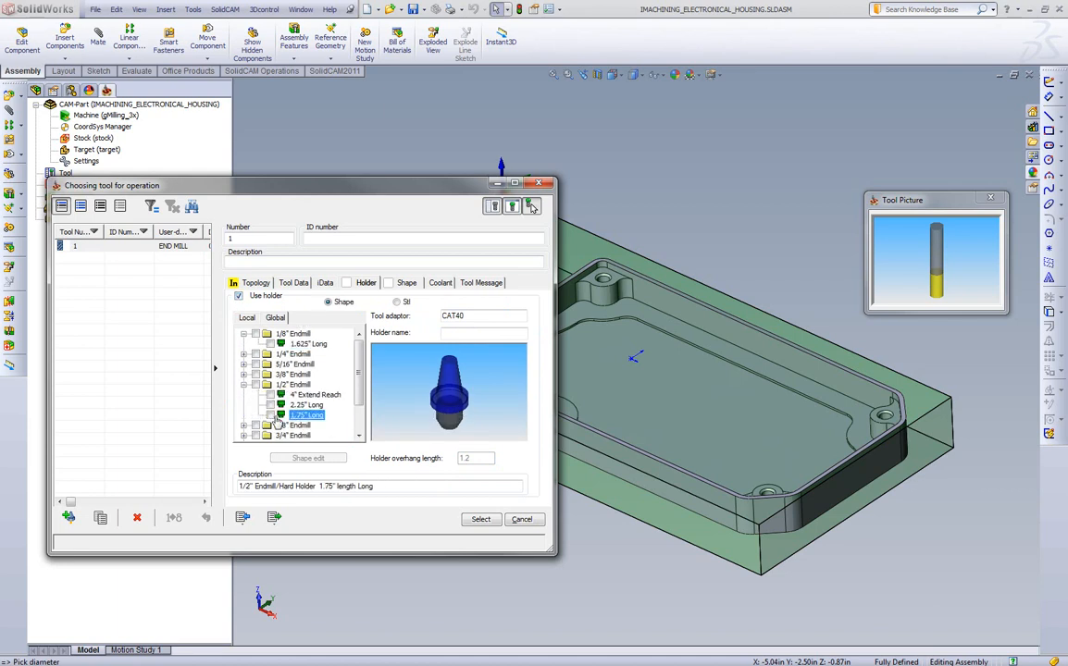
{"action": "left_click", "coordinate": [269, 416]}
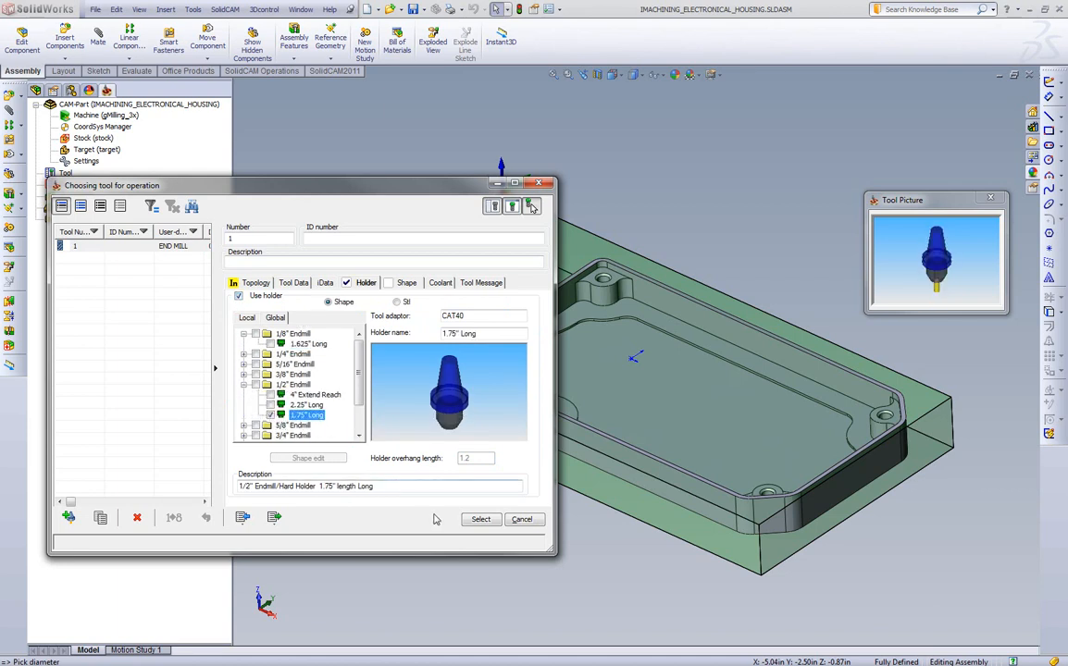
{"action": "left_click", "coordinate": [480, 520]}
Step: Set the pocket depth delta to -0.02 in the milling levels, and save and calculate the operation
{"action": "left_click", "coordinate": [164, 280]}
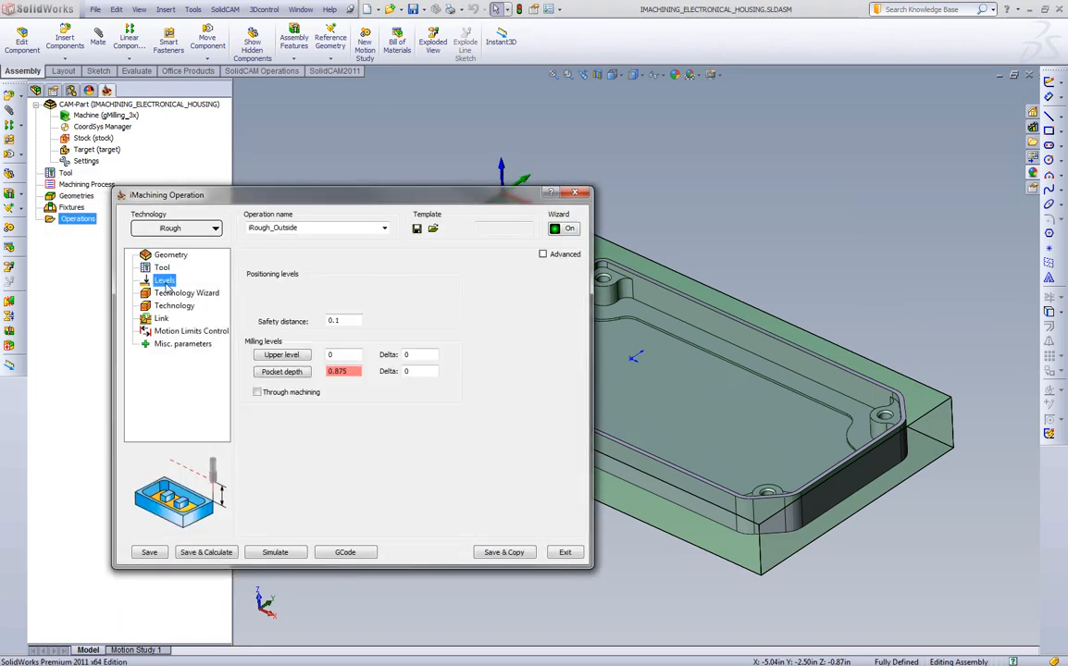
{"action": "left_click", "coordinate": [421, 372]}
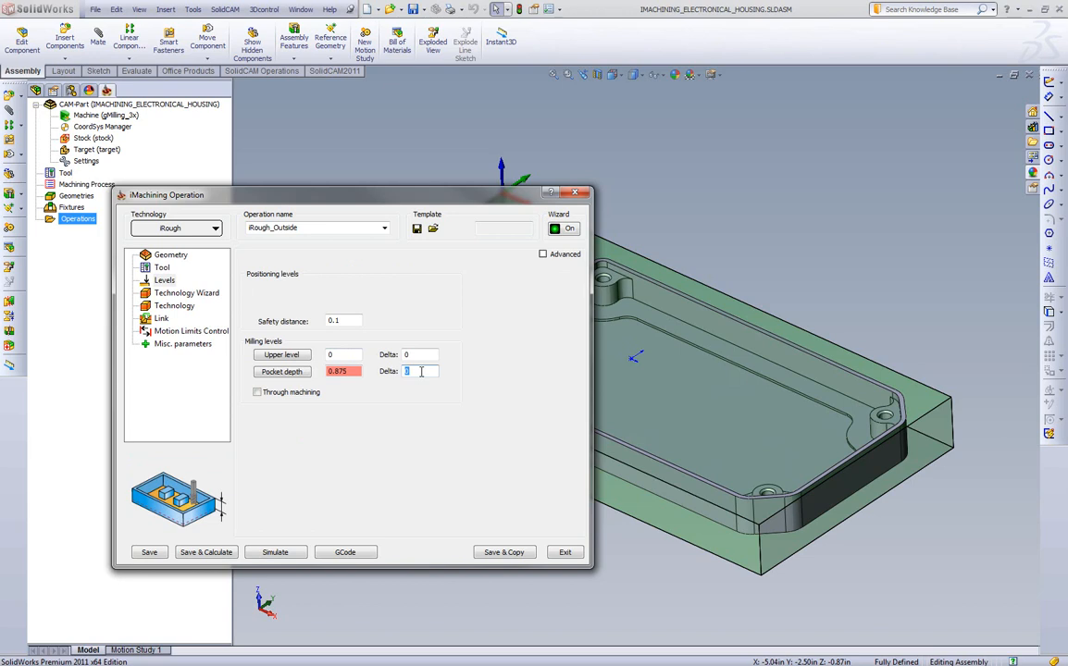
{"action": "type", "text": "-.02"}
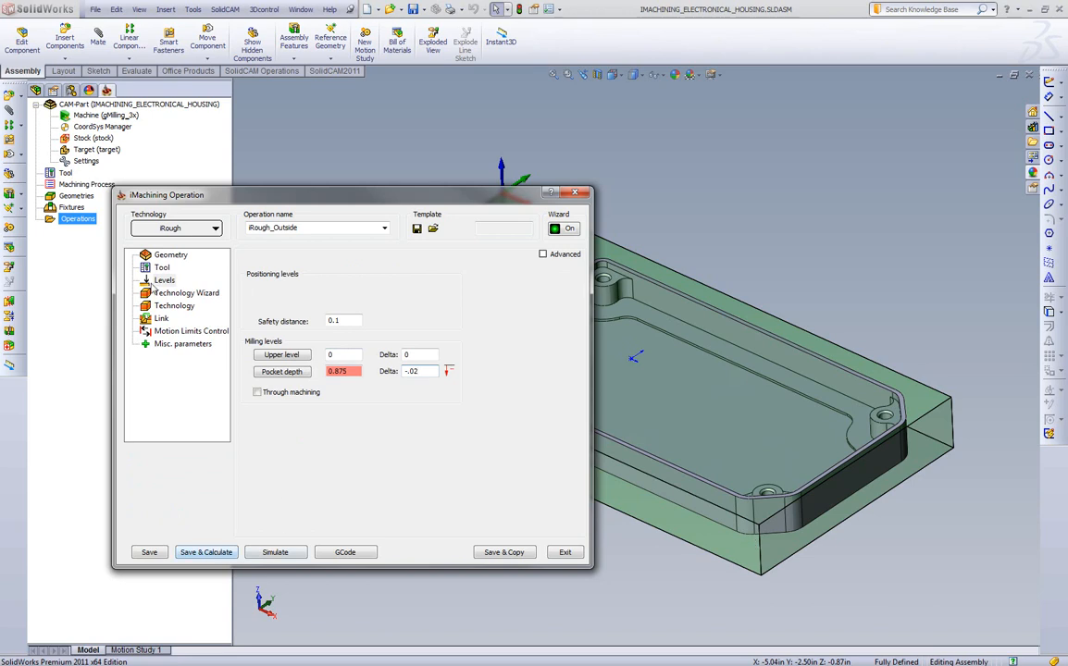
{"action": "left_click", "coordinate": [216, 554]}
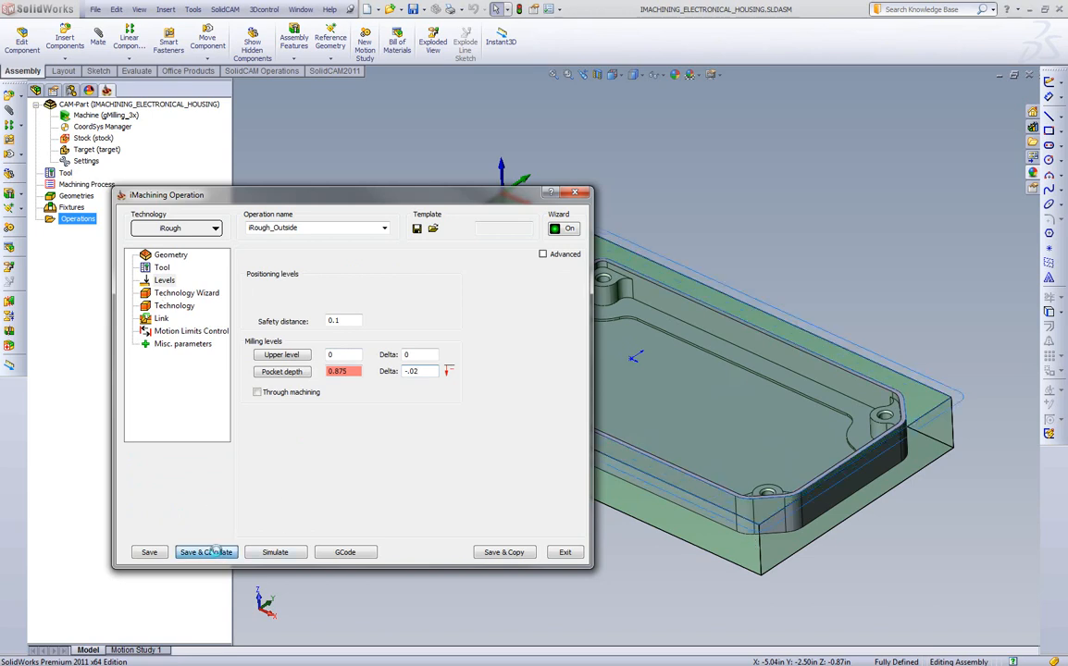
Step: Simulate the outside roughing toolpath in Host CAD mode at about medium speed
{"action": "left_click", "coordinate": [269, 553]}
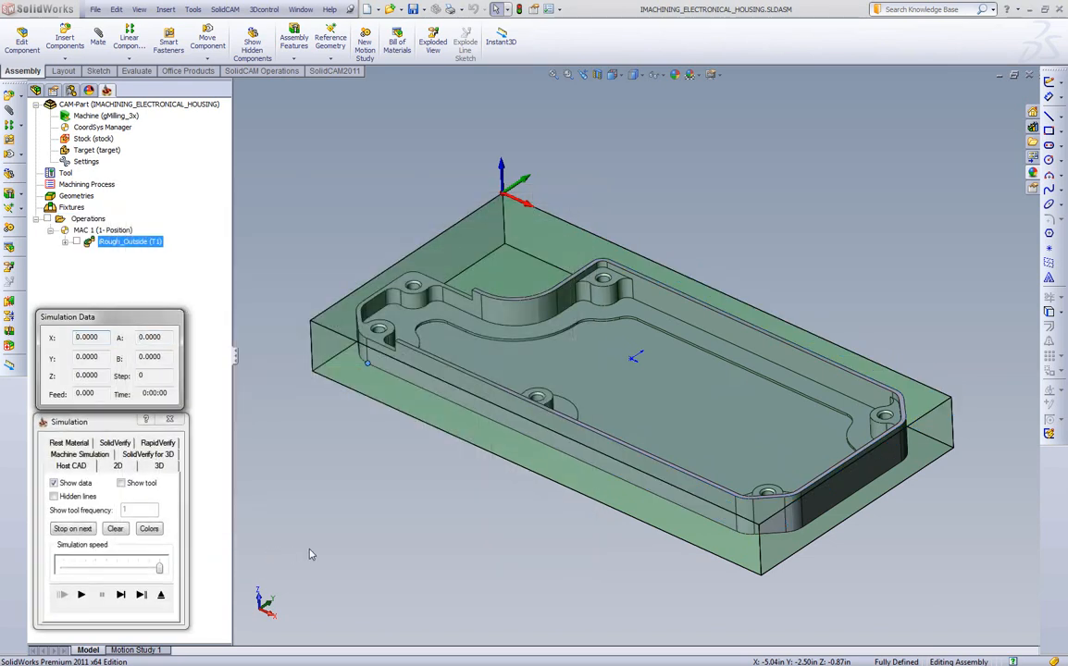
{"action": "left_click_drag", "start_coordinate": [159, 569], "coordinate": [112, 571]}
{"action": "left_click", "coordinate": [121, 572]}
{"action": "left_click", "coordinate": [80, 594]}
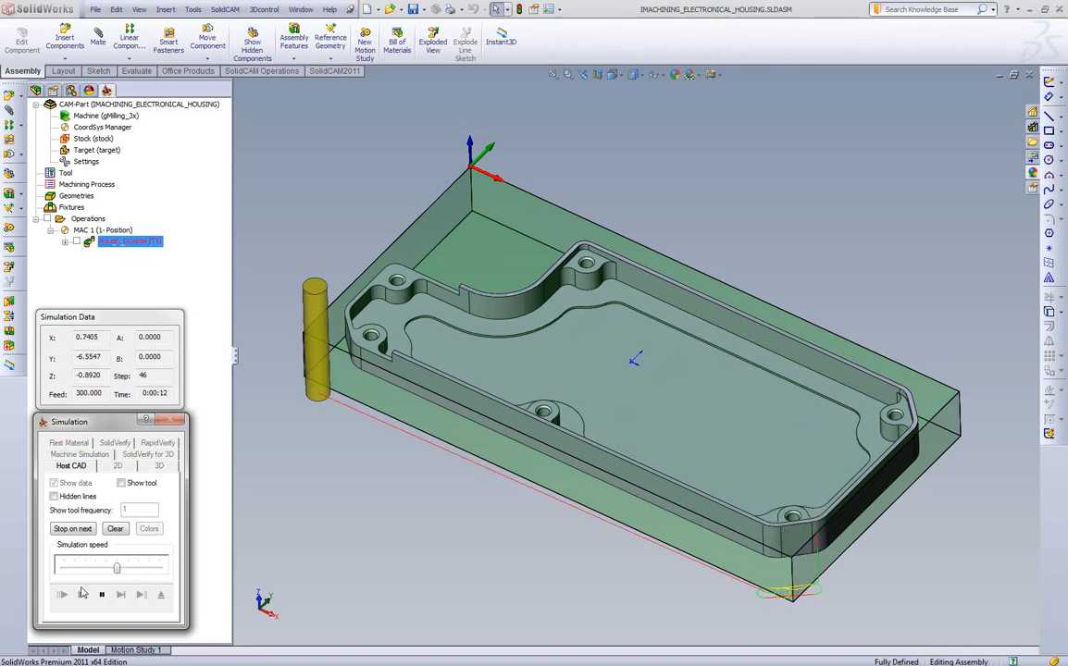
{"action": "left_click", "coordinate": [130, 570]}
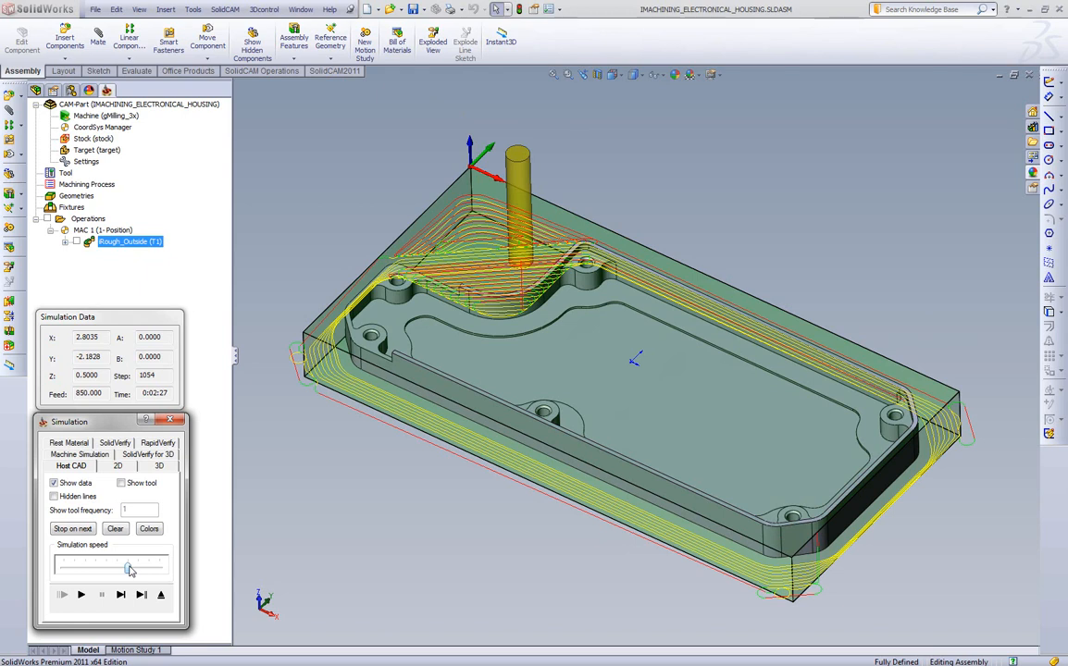
Step: Run the SolidVerify simulation of the outside roughing, raise its speed partway, and examine the machined stock
{"action": "left_click", "coordinate": [114, 443]}
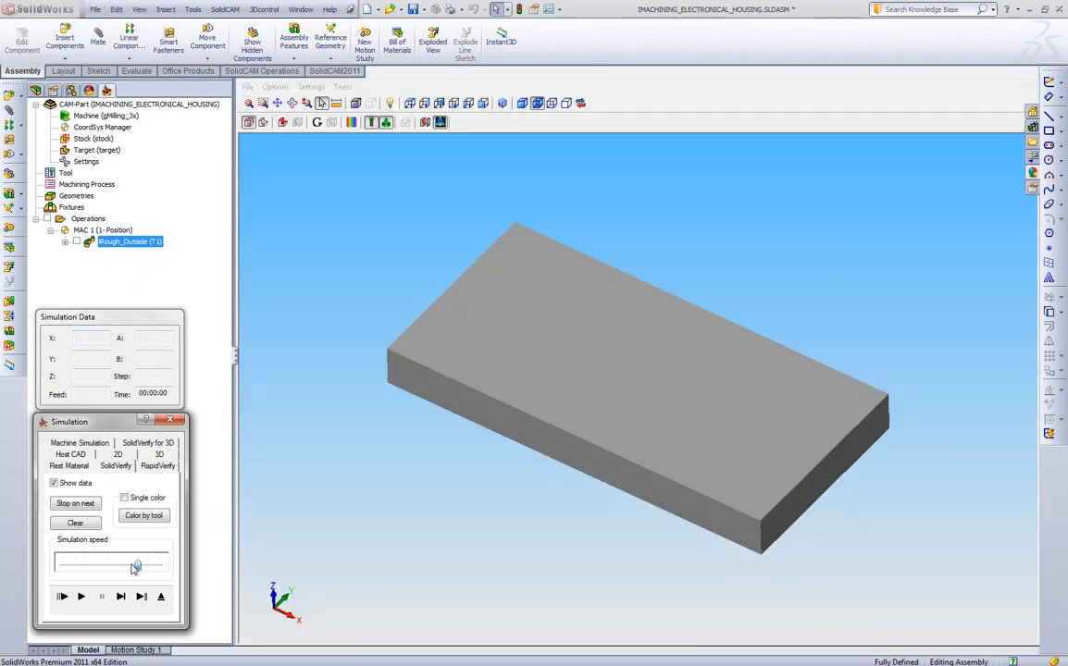
{"action": "left_click", "coordinate": [81, 597]}
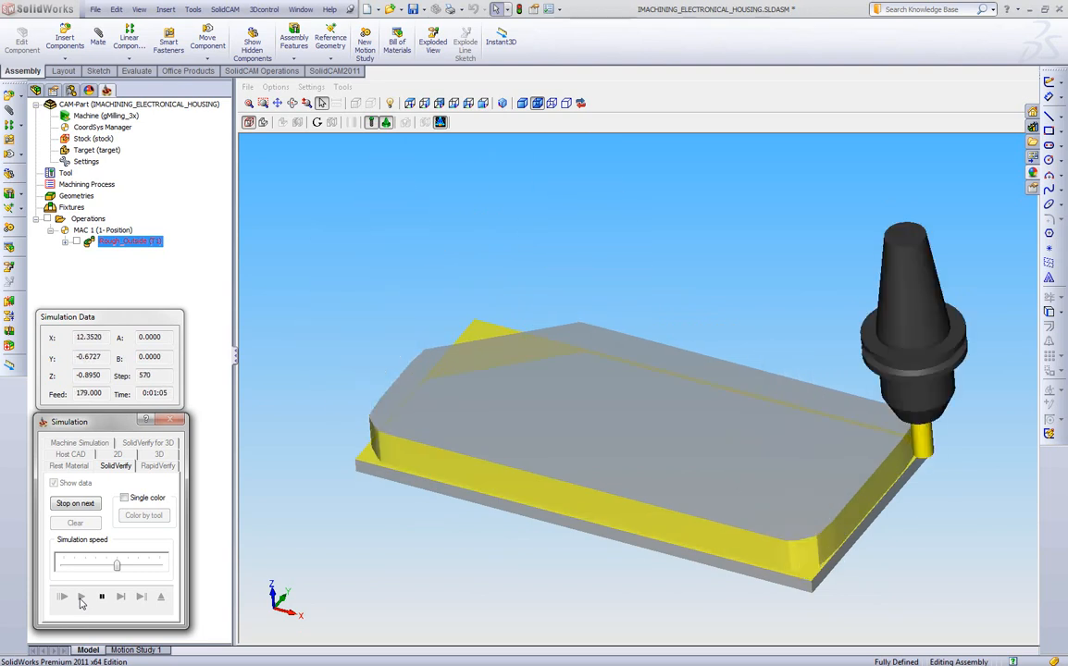
{"action": "left_click_drag", "start_coordinate": [118, 566], "coordinate": [141, 566]}
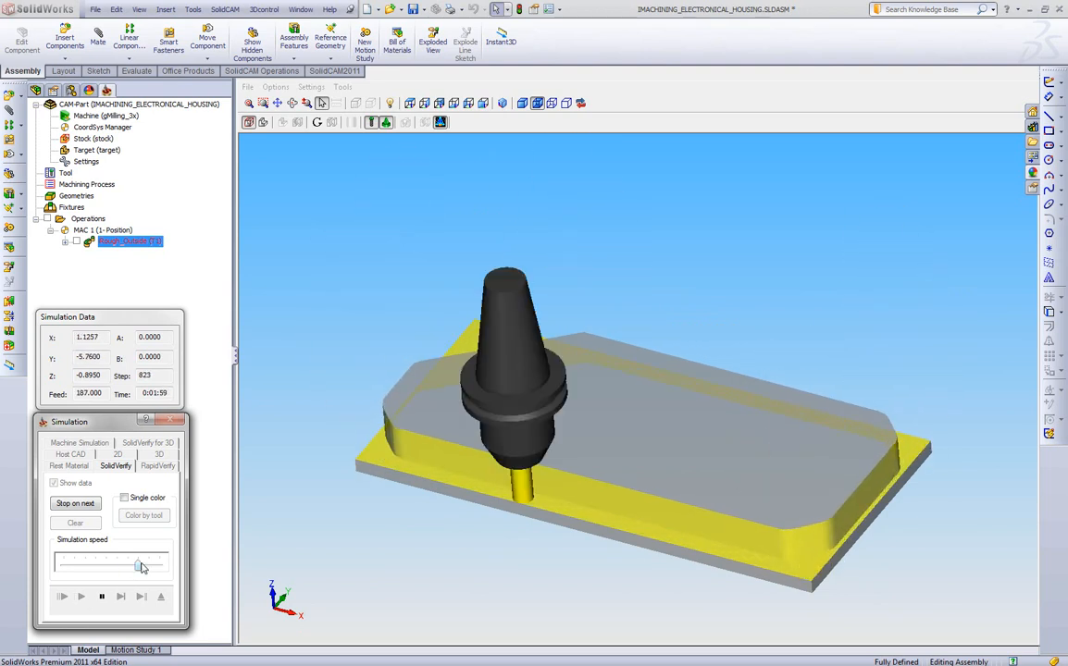
{"action": "middle_click_drag", "start_coordinate": [376, 535], "coordinate": [370, 536]}
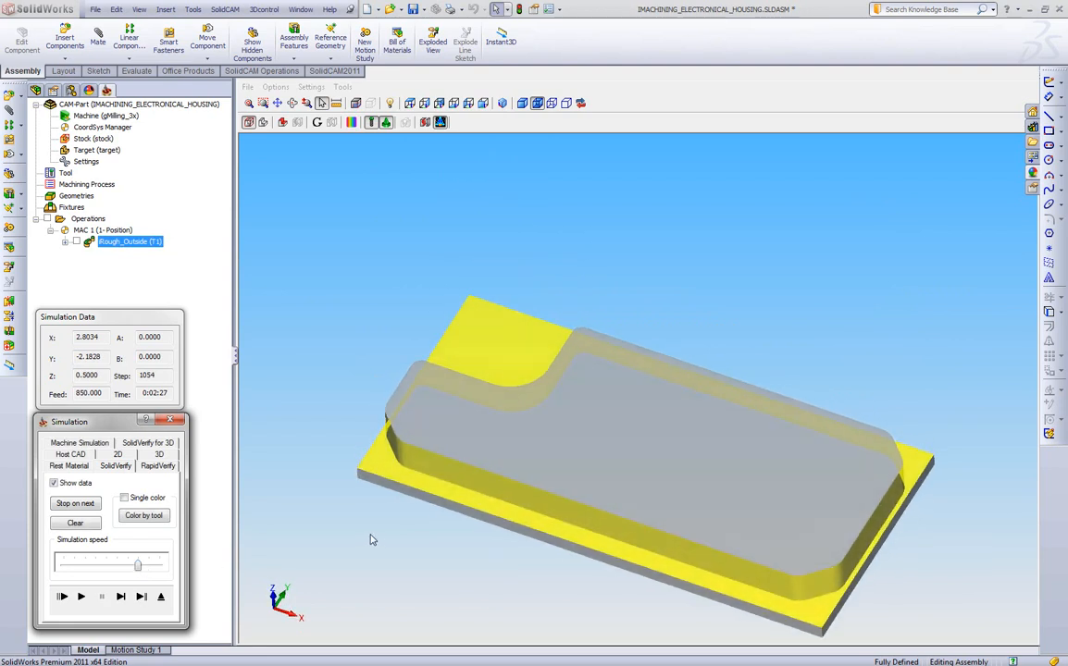
Step: Return to the Host CAD simulation at a slow speed and examine the opening corner cuts from above
{"action": "left_click", "coordinate": [70, 454]}
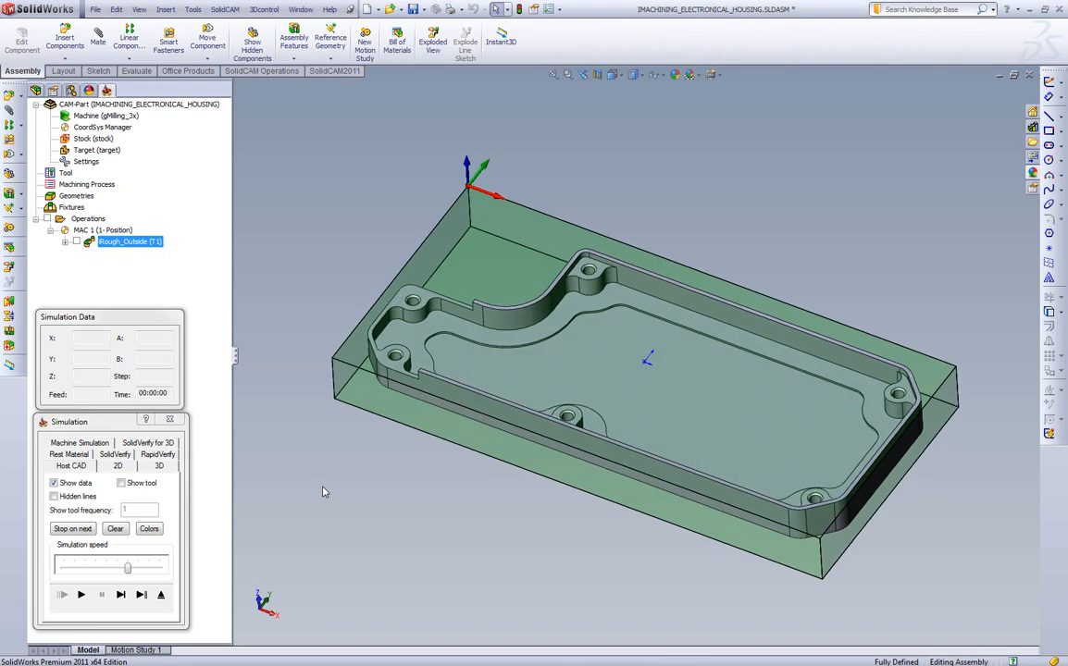
{"action": "left_click_drag", "start_coordinate": [114, 563], "coordinate": [82, 566]}
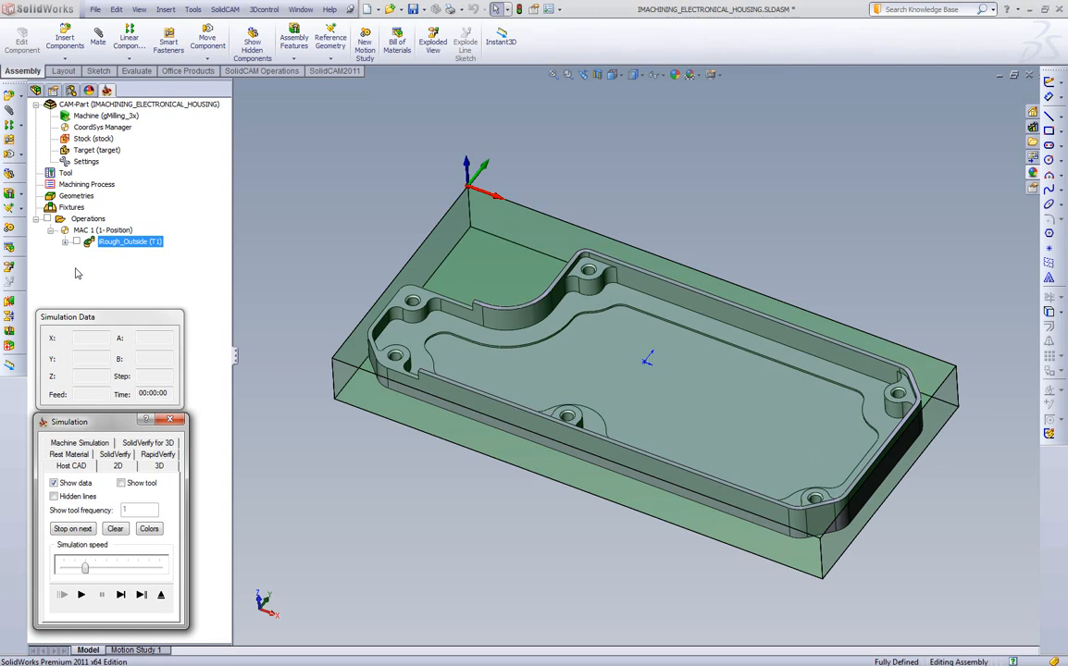
{"action": "left_click", "coordinate": [120, 596]}
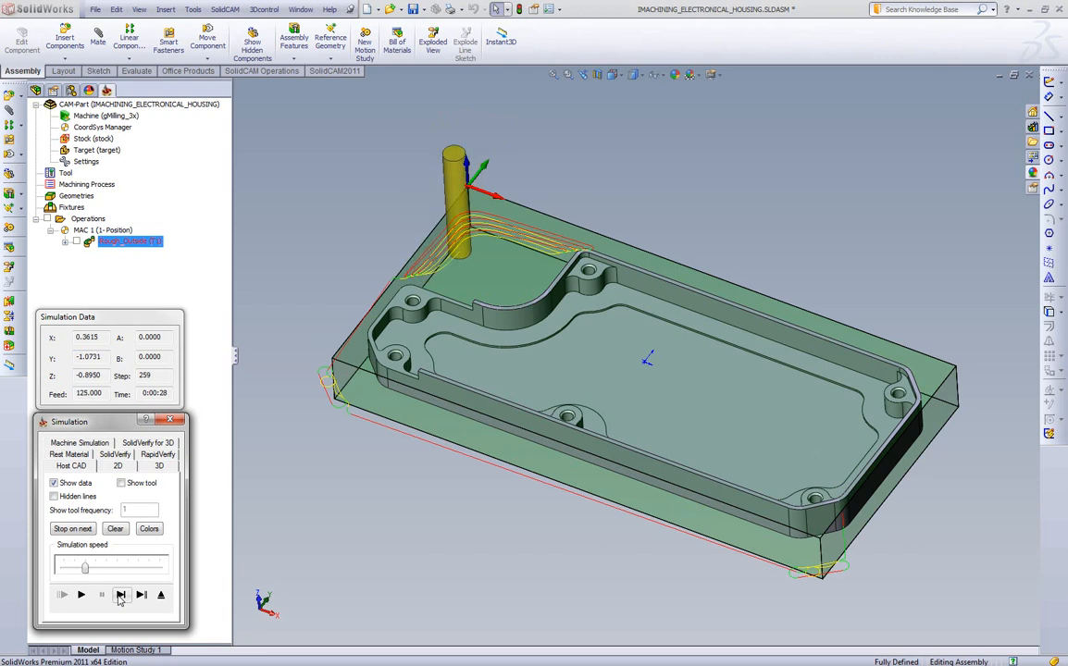
{"action": "left_click", "coordinate": [312, 342]}
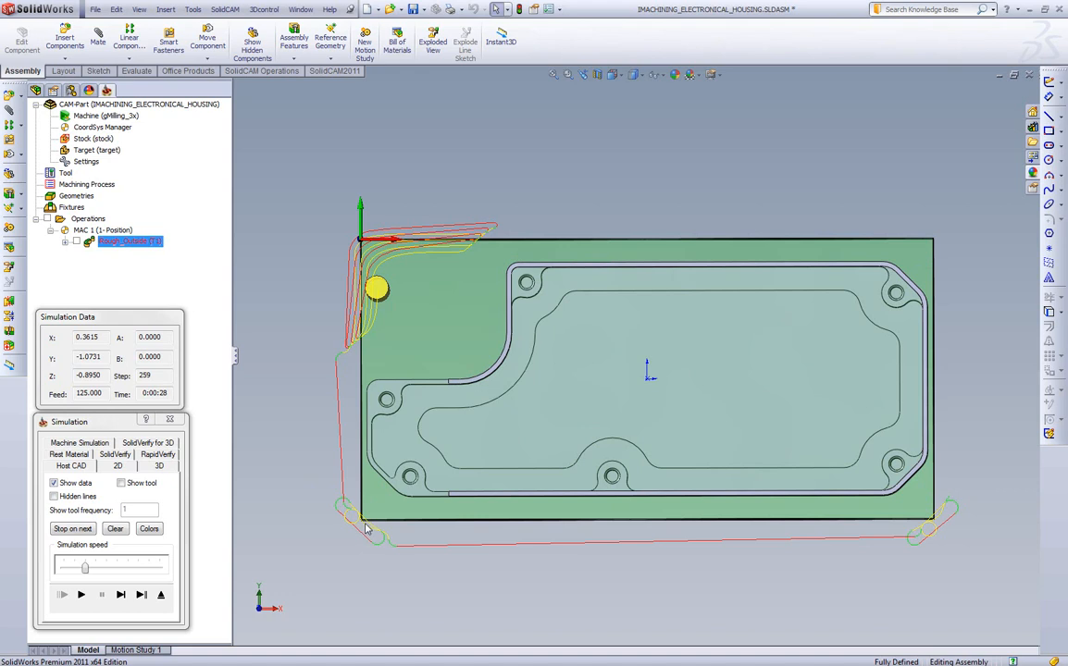
Step: Play the roughing toolpath slowly in top view, pausing at the stock corners to check the feed rate
{"action": "left_click", "coordinate": [81, 594]}
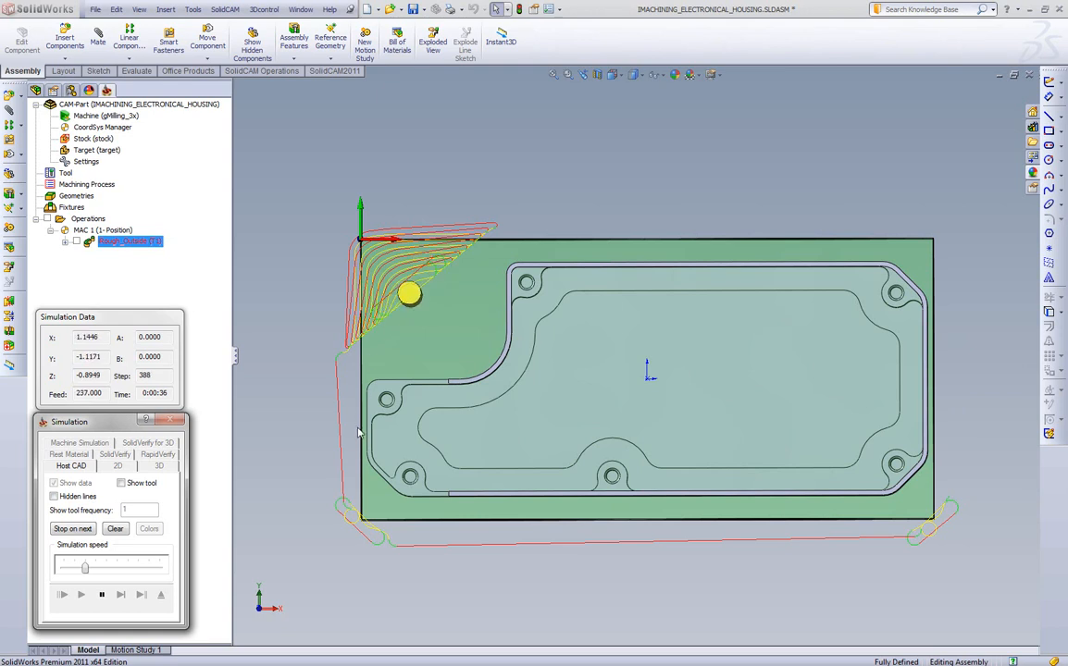
{"action": "left_click", "coordinate": [89, 534]}
{"action": "left_click", "coordinate": [82, 596]}
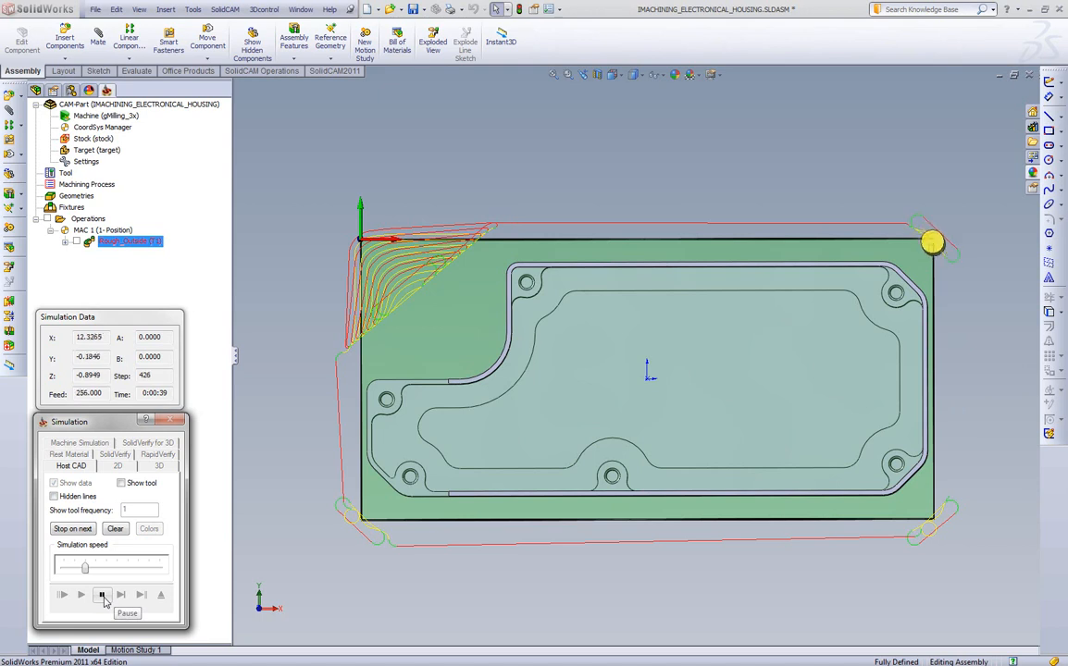
{"action": "left_click", "coordinate": [102, 596]}
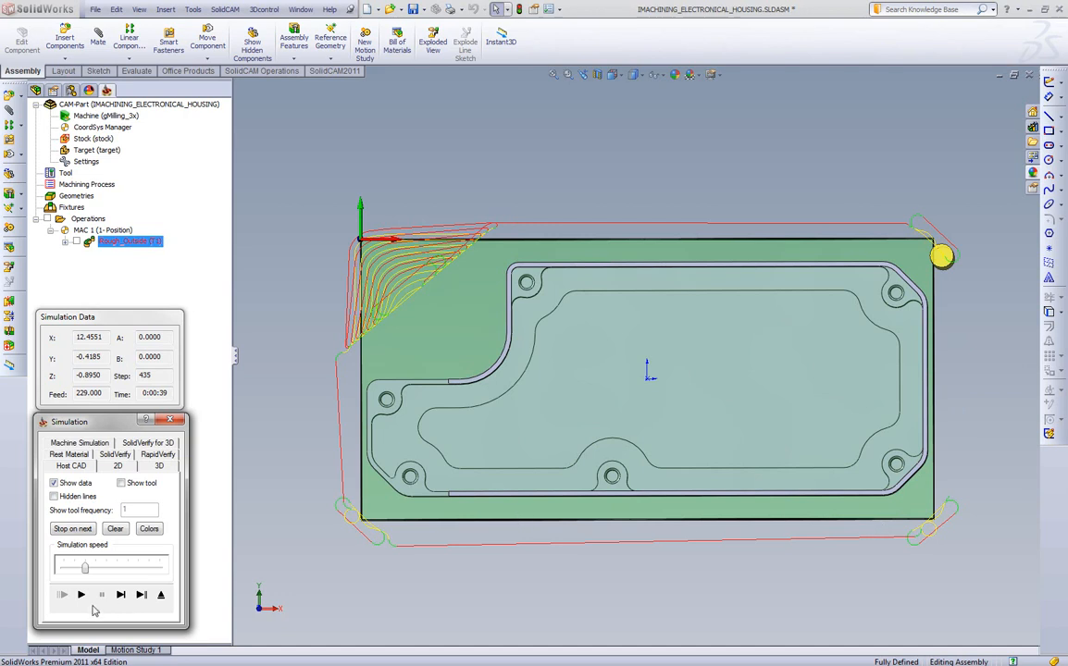
{"action": "left_click", "coordinate": [81, 595]}
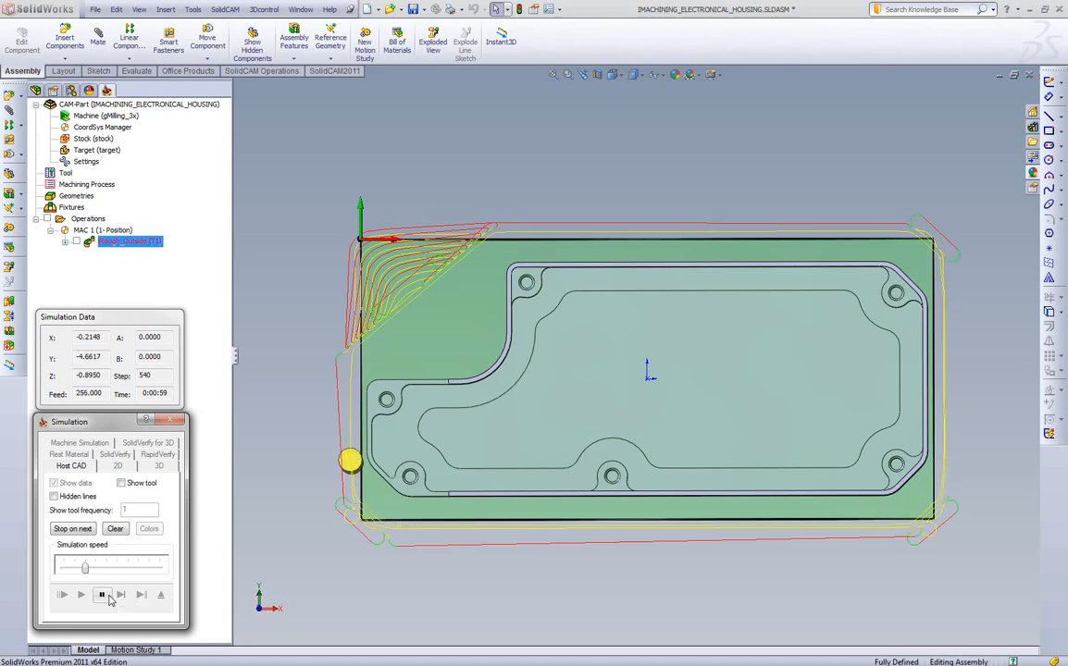
{"action": "left_click", "coordinate": [103, 595]}
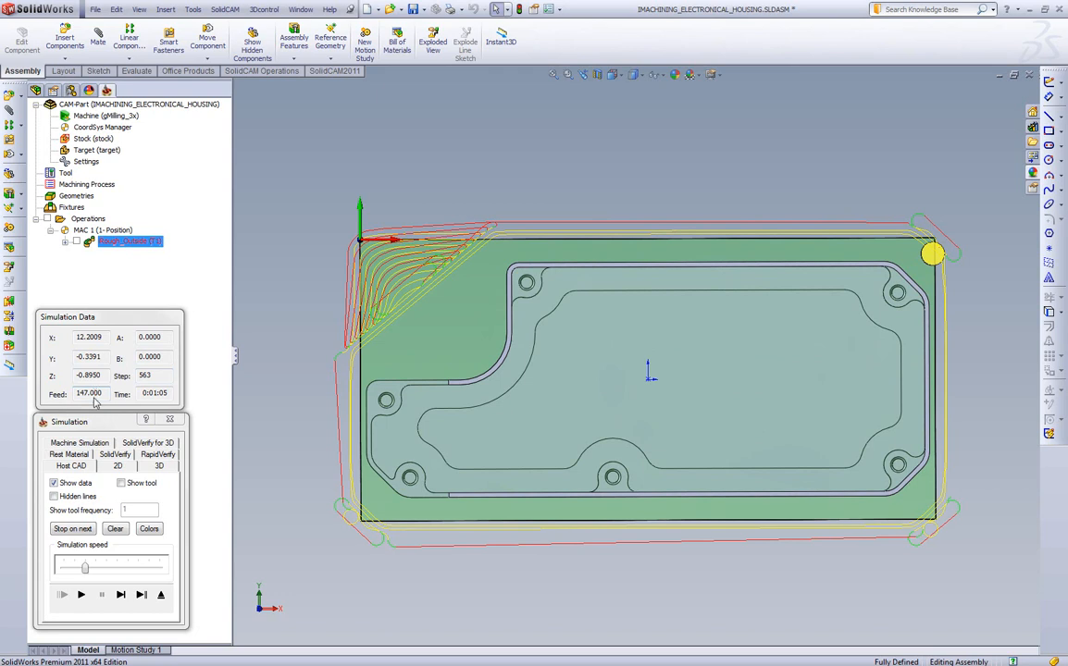
Step: Advance the simulation one move at a time along the stock's short side to examine how the feed rate changes
{"action": "left_click", "coordinate": [121, 594]}
{"action": "left_click", "coordinate": [123, 590]}
{"action": "left_click", "coordinate": [123, 590]}
{"action": "left_click", "coordinate": [123, 589]}
{"action": "left_click", "coordinate": [123, 589]}
{"action": "left_click", "coordinate": [123, 590]}
{"action": "left_click", "coordinate": [123, 592]}
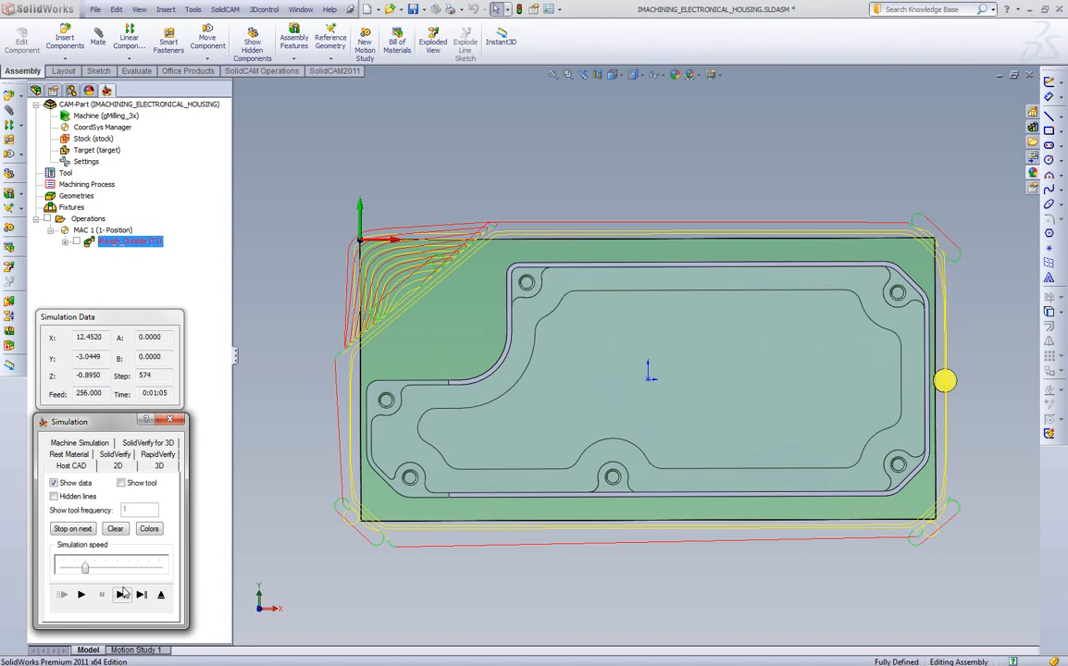
{"action": "left_click", "coordinate": [124, 592]}
{"action": "left_click", "coordinate": [123, 593]}
{"action": "left_click", "coordinate": [124, 593]}
{"action": "left_click", "coordinate": [123, 593]}
{"action": "left_click", "coordinate": [123, 592]}
{"action": "left_click", "coordinate": [123, 592]}
{"action": "left_click", "coordinate": [123, 592]}
{"action": "left_click", "coordinate": [123, 593]}
{"action": "left_click", "coordinate": [123, 592]}
{"action": "left_click", "coordinate": [123, 592]}
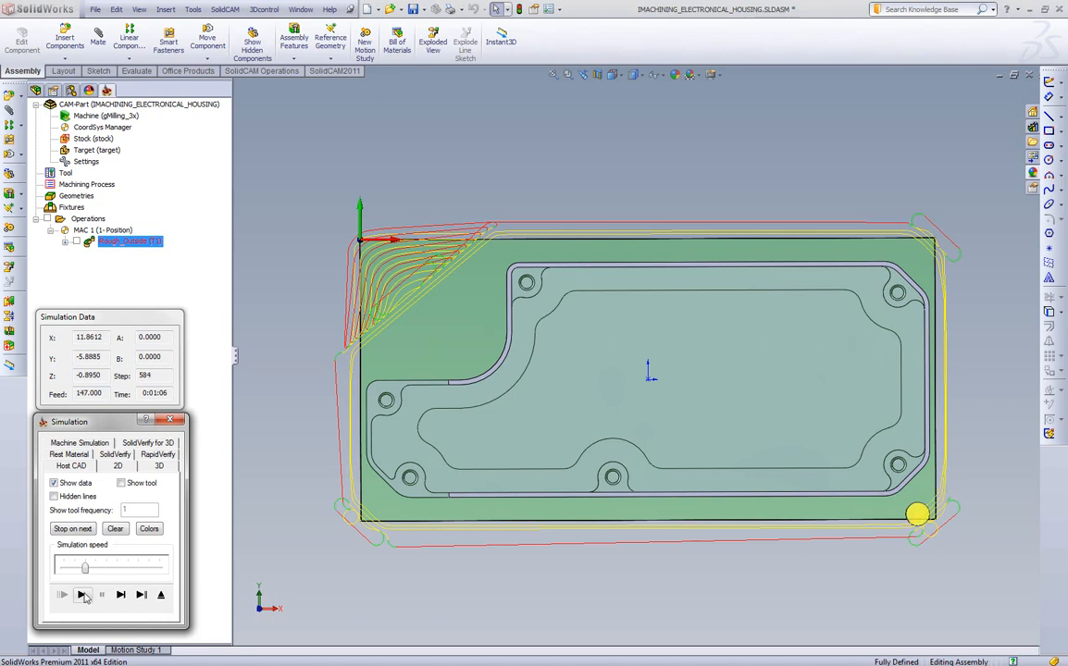
Step: Play the rest of the toolpath at about medium speed, inspect it in an angled view, and exit the simulation
{"action": "left_click_drag", "start_coordinate": [84, 568], "coordinate": [118, 570]}
{"action": "left_click", "coordinate": [81, 594]}
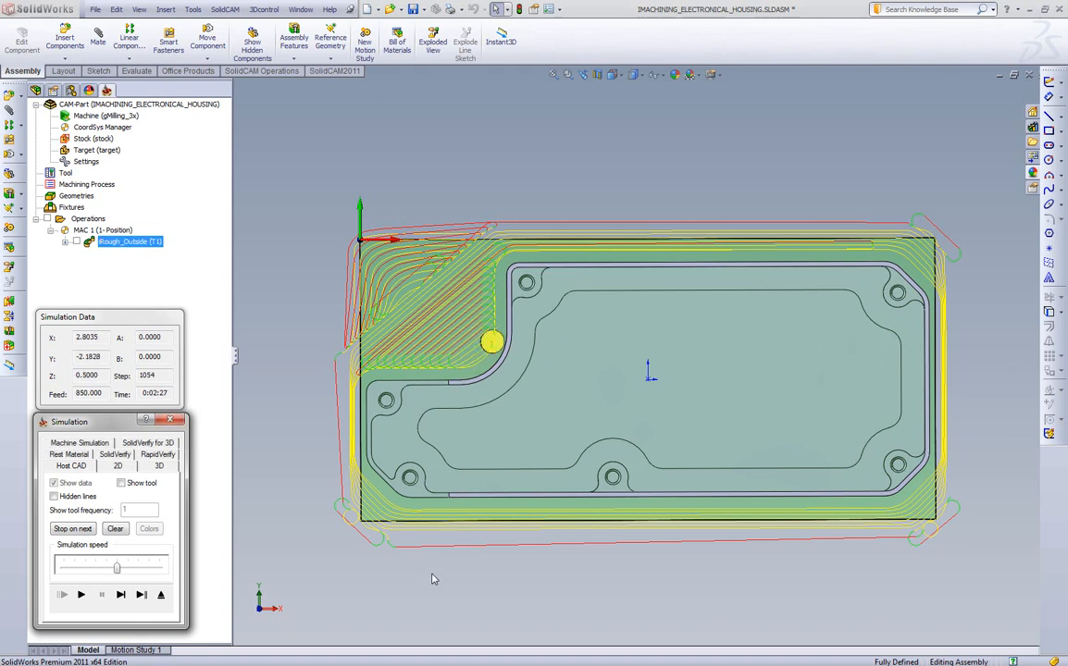
{"action": "mouse_move", "coordinate": [432, 575]}
{"action": "middle_mouse_down"}
{"action": "mouse_move", "coordinate": [833, 423]}
{"action": "mouse_move", "coordinate": [881, 442]}
{"action": "middle_mouse_up"}
{"action": "middle_click_drag", "start_coordinate": [454, 514], "coordinate": [453, 512]}
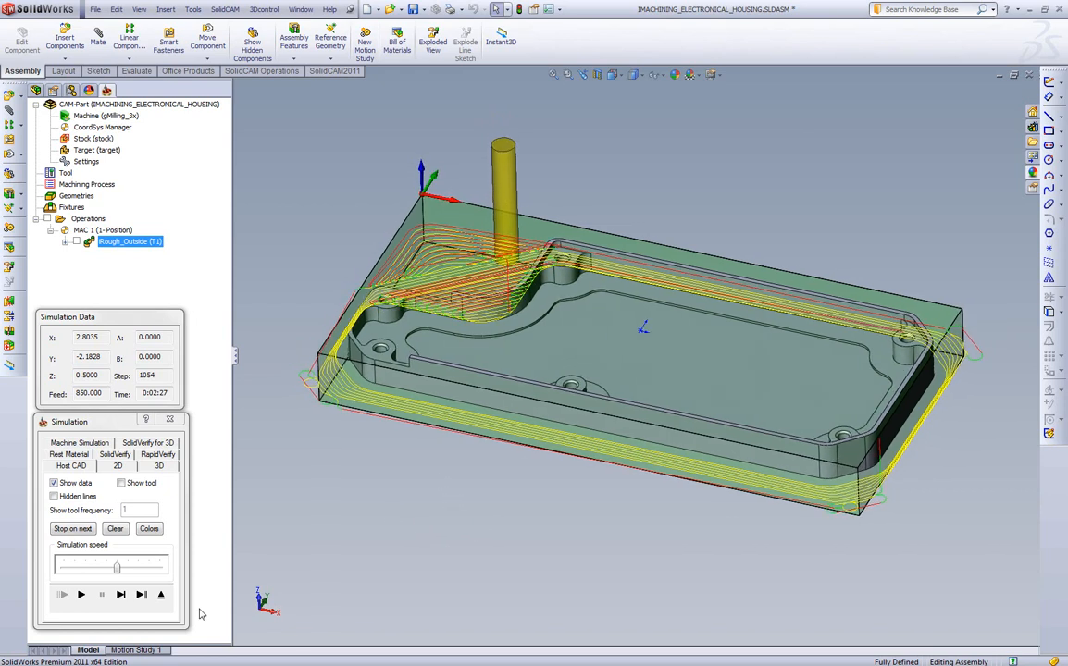
{"action": "left_click", "coordinate": [162, 598]}
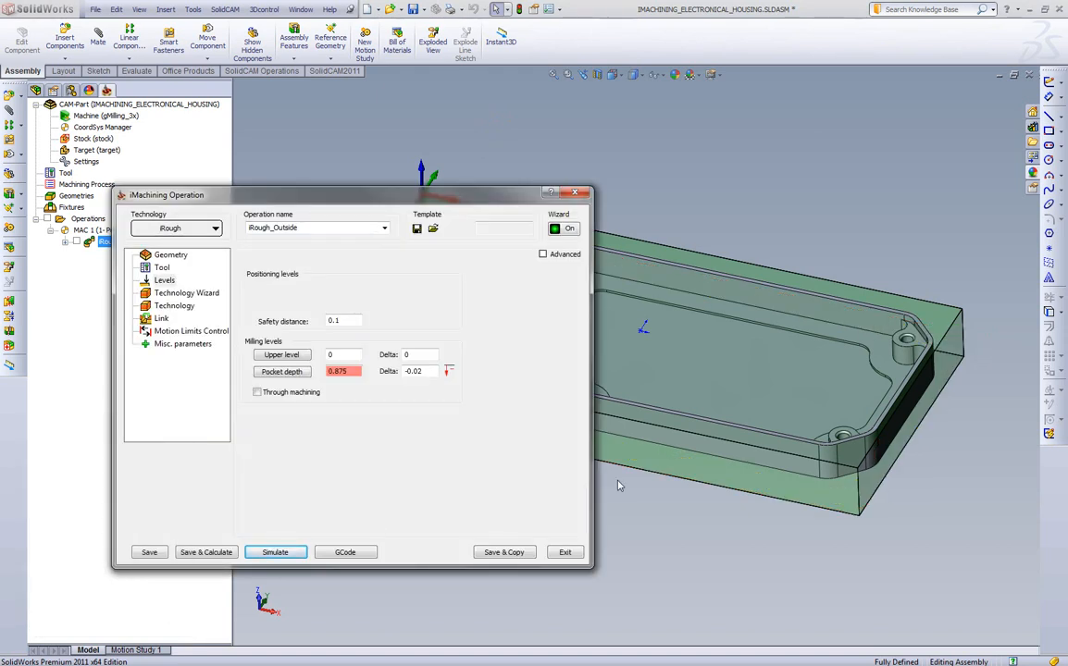
Step: Open the Technology Wizard settings and compare the output cutting data at machining levels 1 and 8, finishing at level 5
{"action": "left_click", "coordinate": [190, 294]}
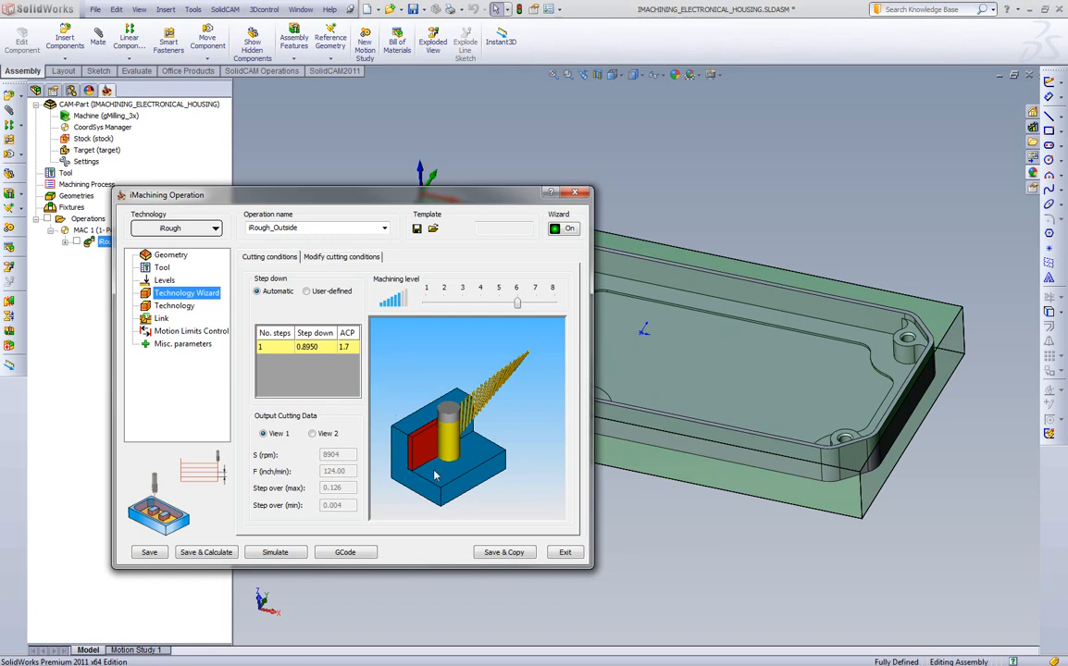
{"action": "left_click", "coordinate": [408, 416]}
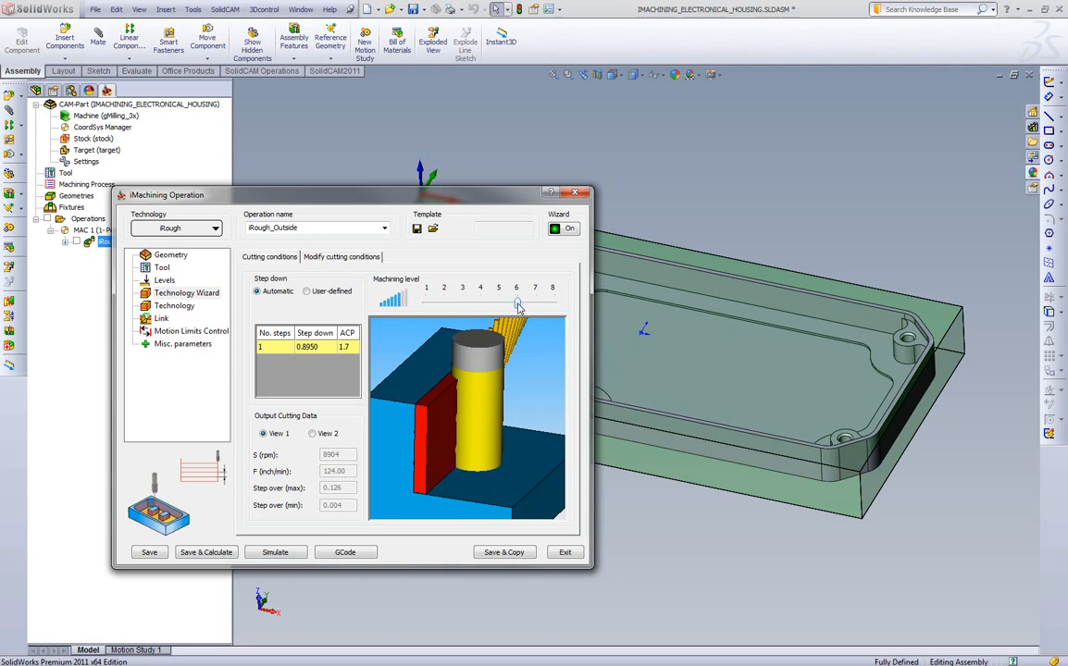
{"action": "left_click_drag", "start_coordinate": [520, 308], "coordinate": [426, 303]}
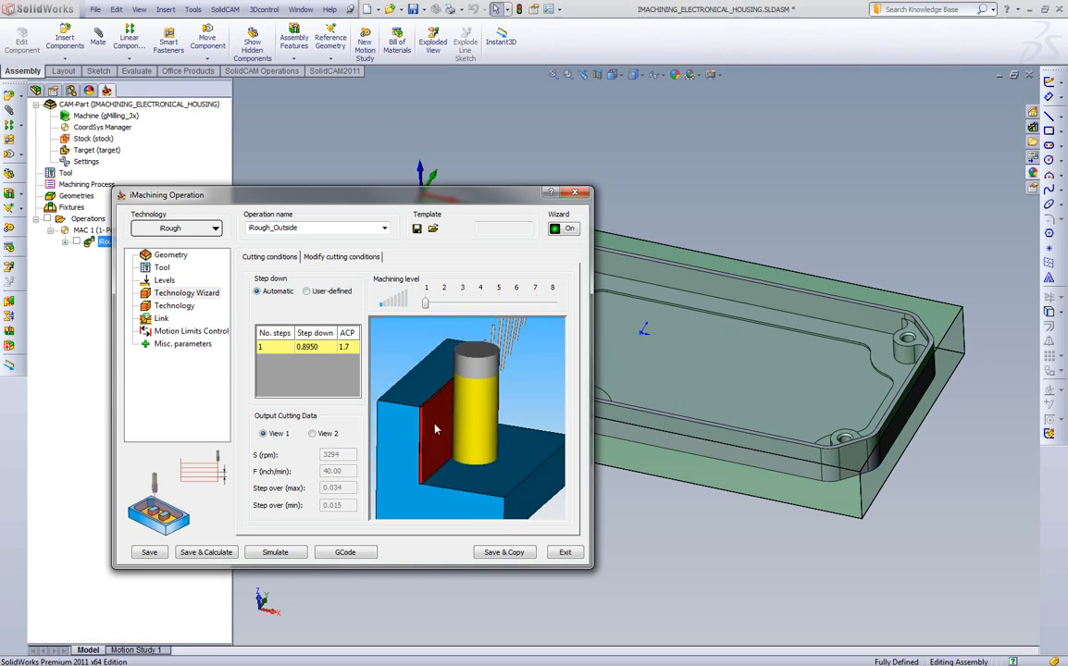
{"action": "left_click_drag", "start_coordinate": [426, 304], "coordinate": [553, 303]}
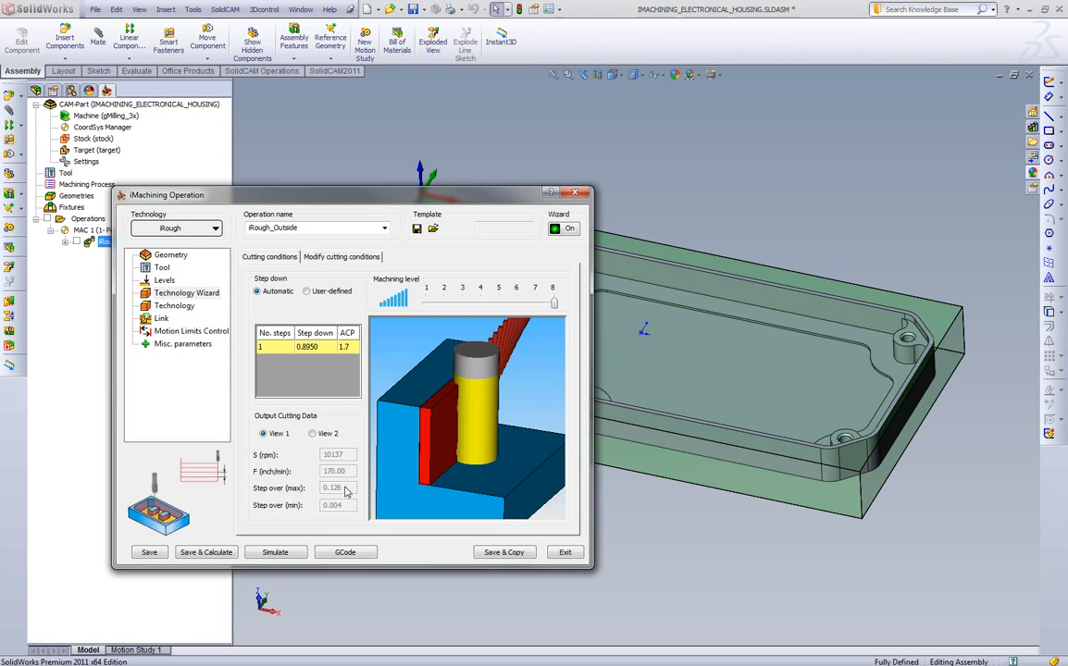
{"action": "left_click_drag", "start_coordinate": [554, 303], "coordinate": [432, 305]}
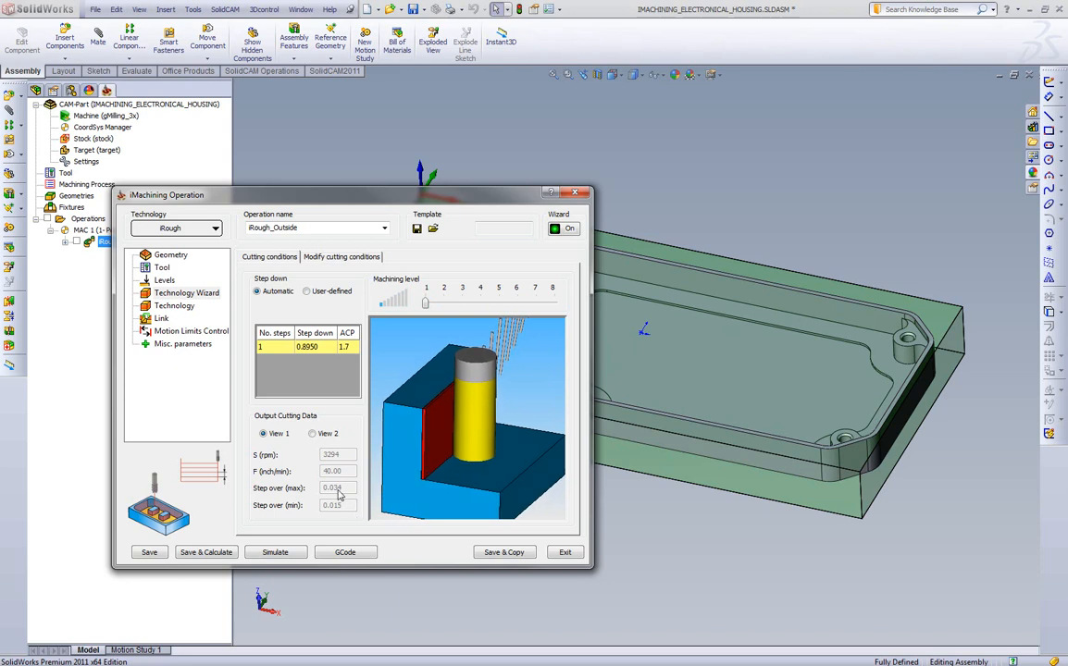
{"action": "left_click_drag", "start_coordinate": [426, 303], "coordinate": [498, 304]}
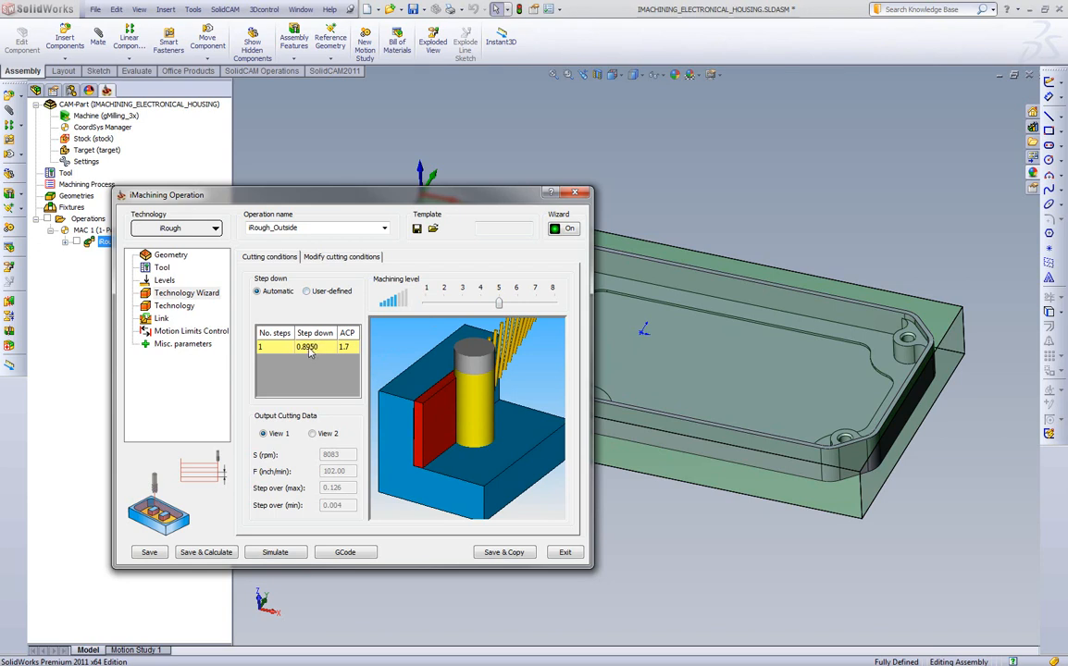
Step: Switch the step down to user-defined and compare the cutting data for 2 steps and 1 step, finishing with 2 steps
{"action": "left_click", "coordinate": [306, 290]}
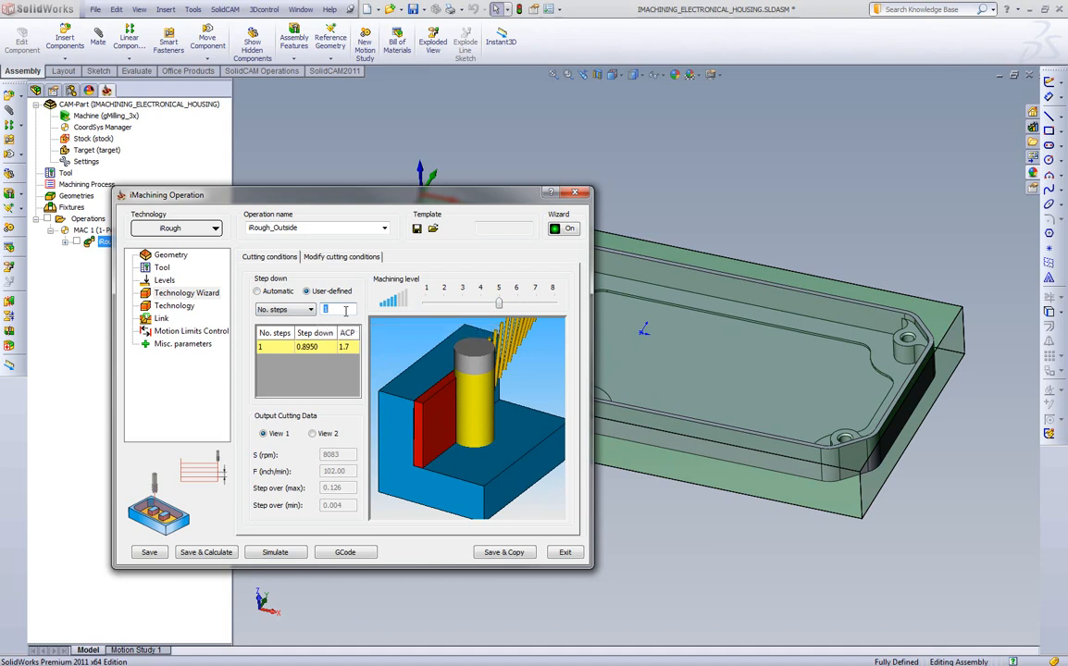
{"action": "type", "text": "2"}
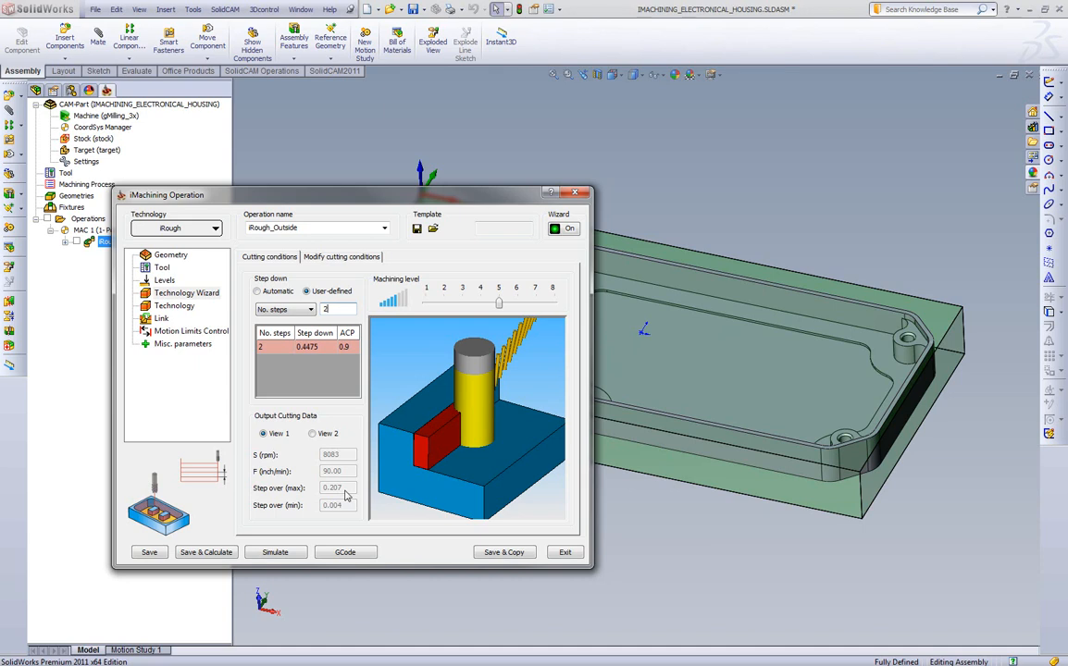
{"action": "double_click", "coordinate": [336, 308]}
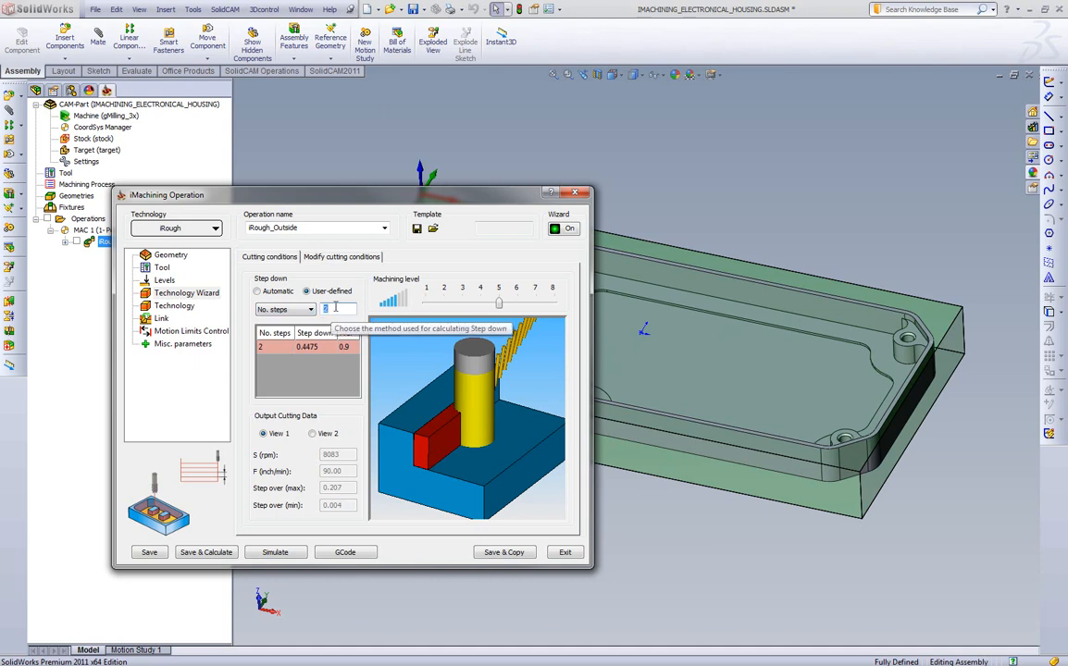
{"action": "type", "text": "1"}
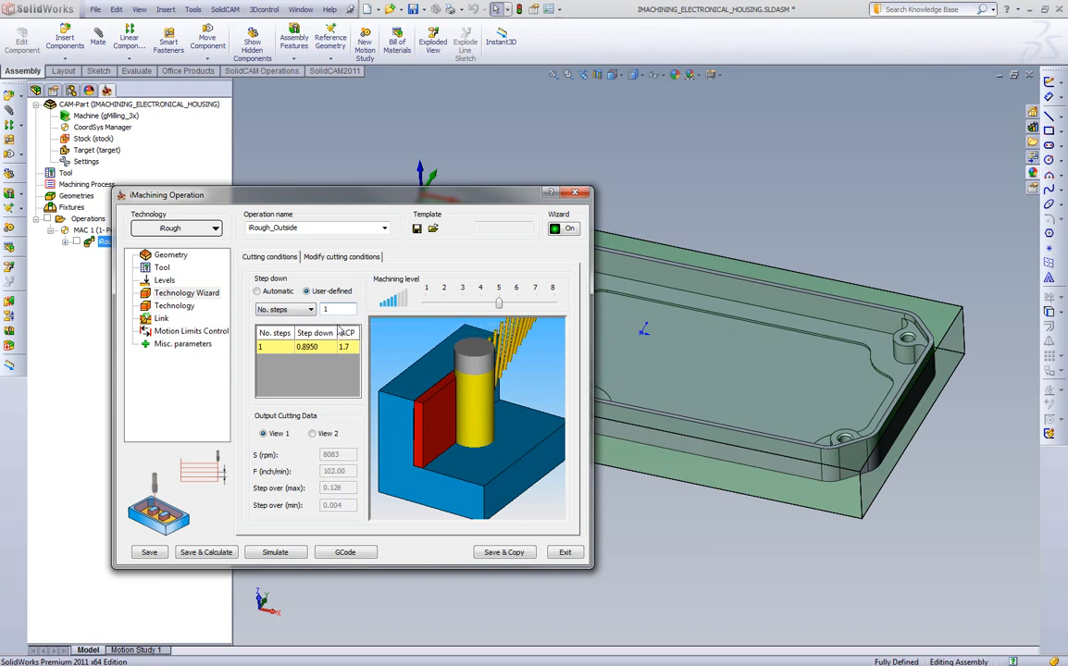
{"action": "double_click", "coordinate": [336, 307]}
{"action": "type", "text": "2"}
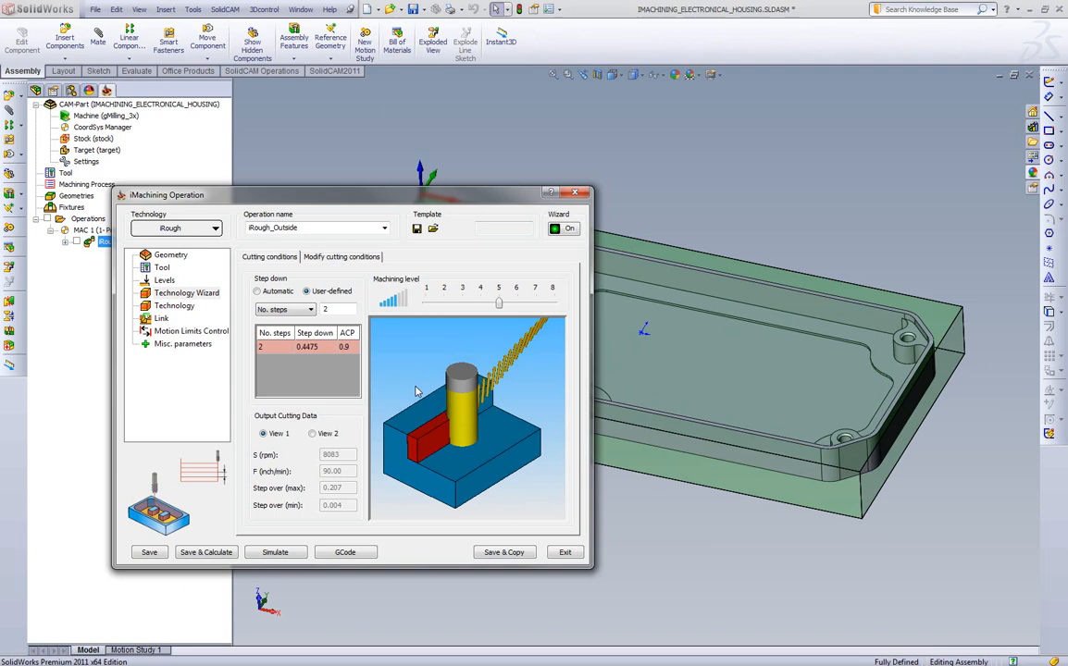
Step: Compare the two-step cutting data at machining levels 8, 2 and 4, and finish with the machining level at 1
{"action": "left_click", "coordinate": [462, 306]}
{"action": "left_click_drag", "start_coordinate": [463, 305], "coordinate": [554, 307]}
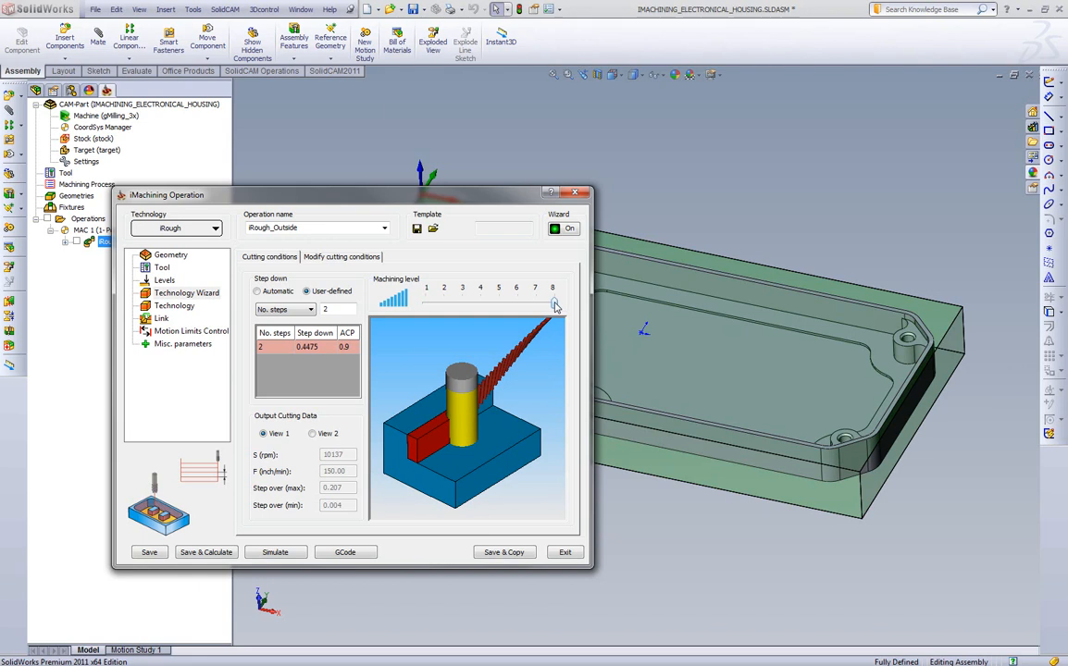
{"action": "left_click_drag", "start_coordinate": [554, 306], "coordinate": [443, 308]}
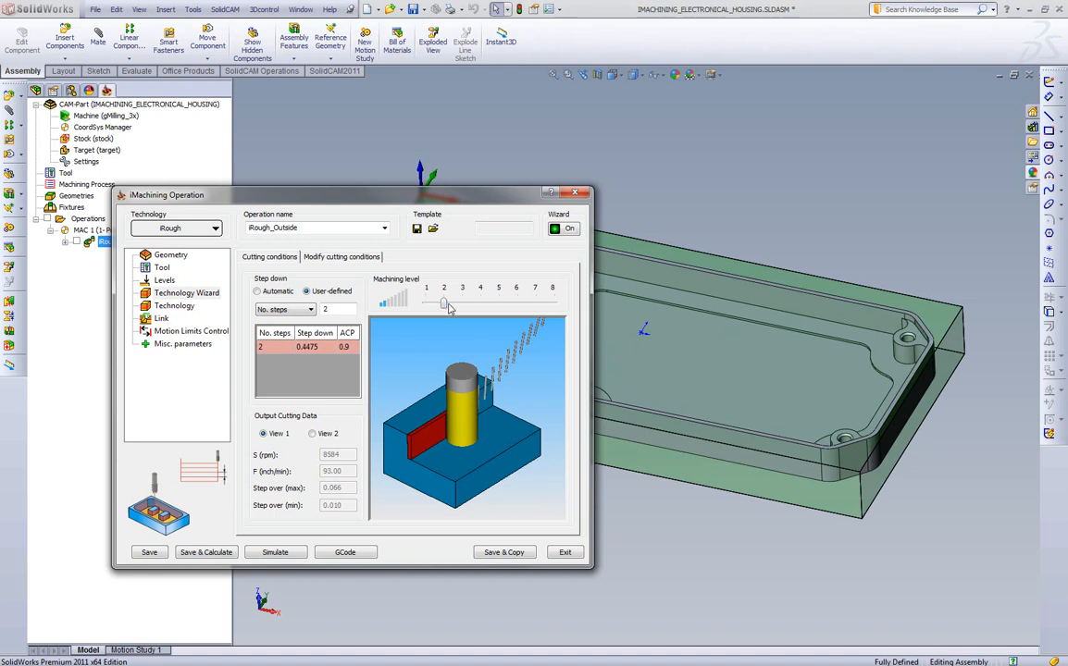
{"action": "left_click_drag", "start_coordinate": [443, 308], "coordinate": [479, 307]}
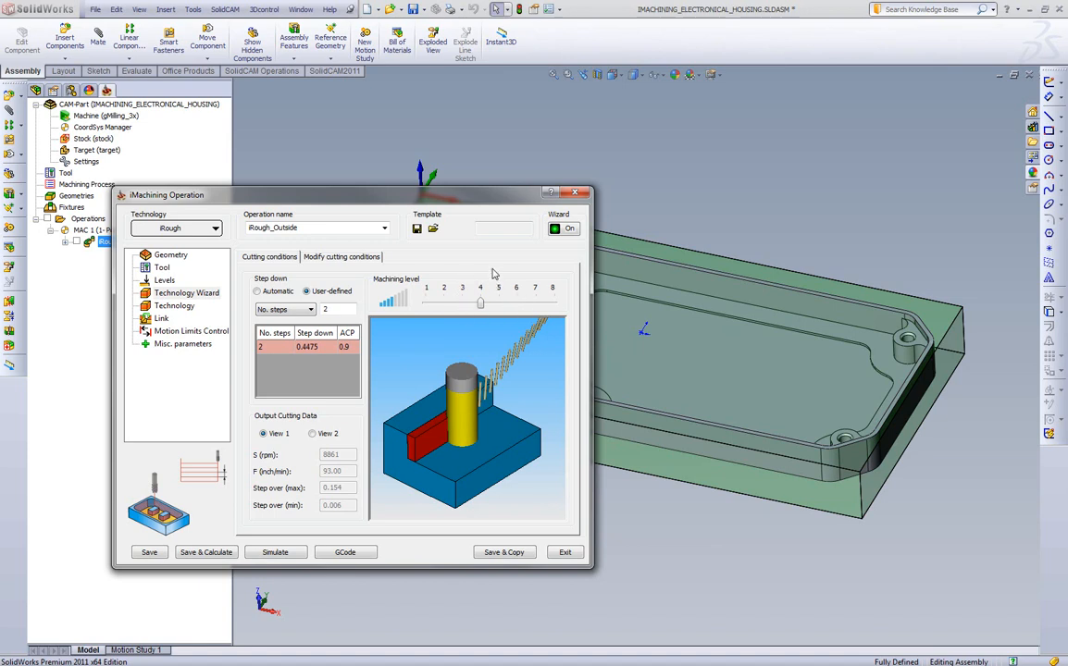
{"action": "left_click_drag", "start_coordinate": [480, 305], "coordinate": [427, 308]}
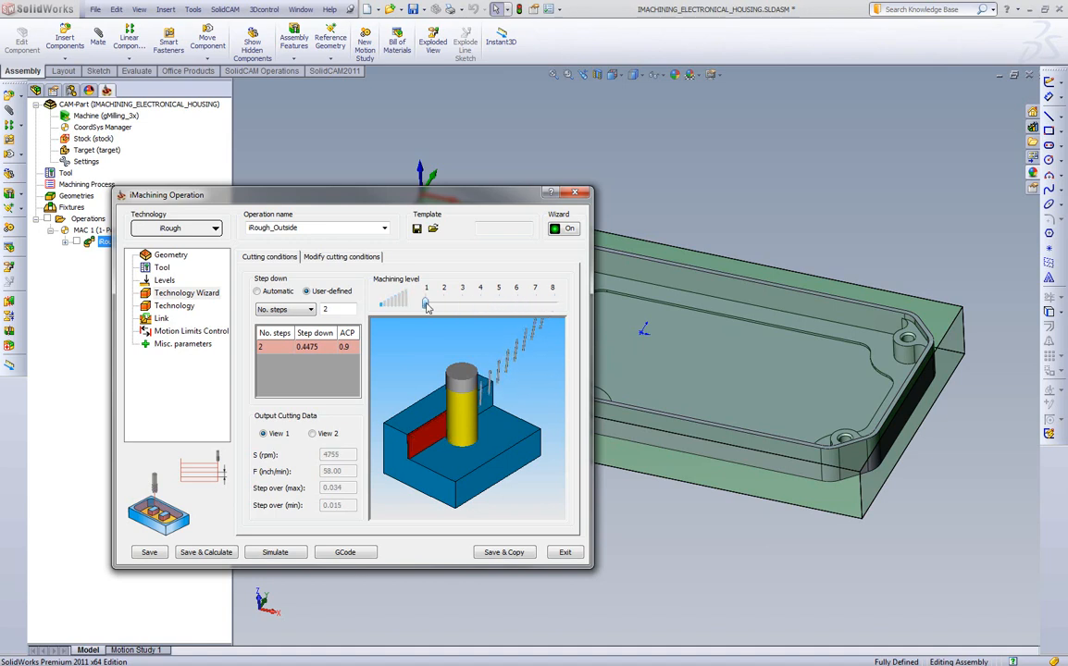